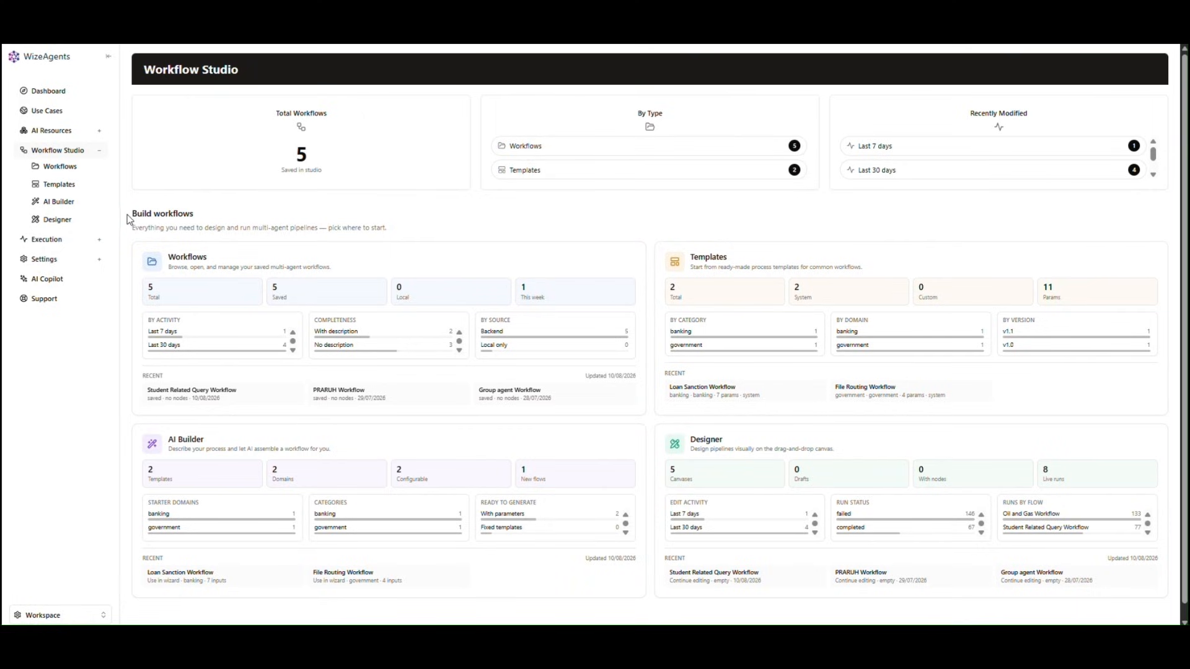
Step: Open the saved Workflows list and leave its search box unused
{"action": "left_click_drag", "start_coordinate": [128, 214], "coordinate": [202, 219]}
{"action": "left_click", "coordinate": [201, 218]}
{"action": "left_click", "coordinate": [442, 265]}
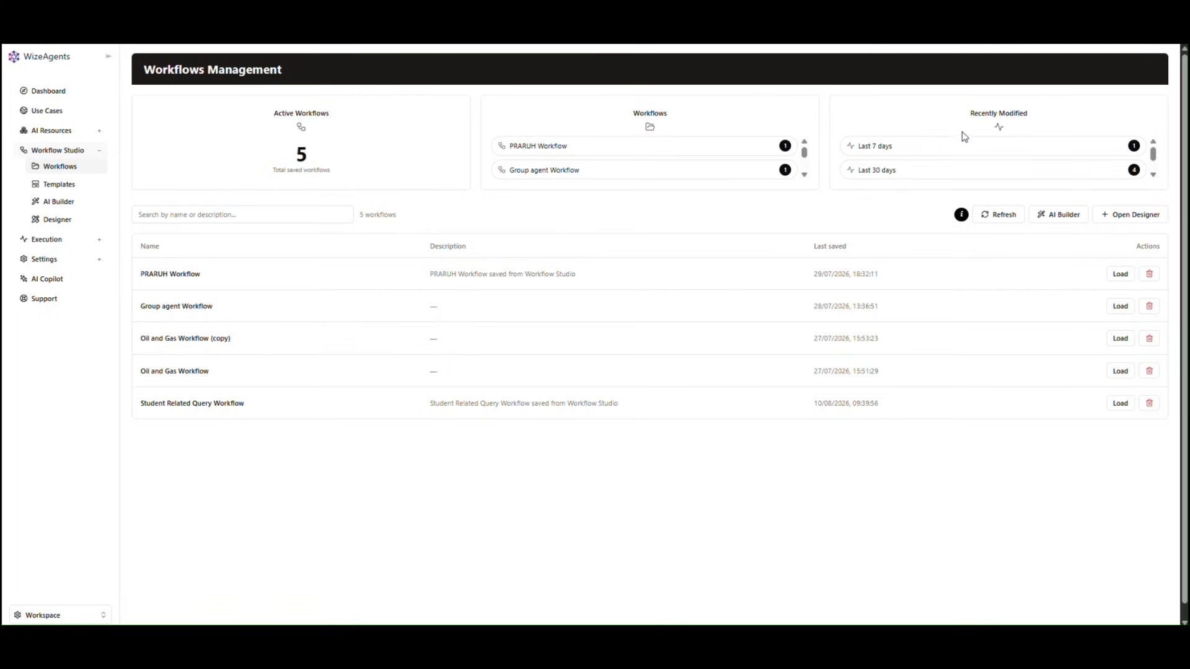
{"action": "left_click", "coordinate": [311, 214]}
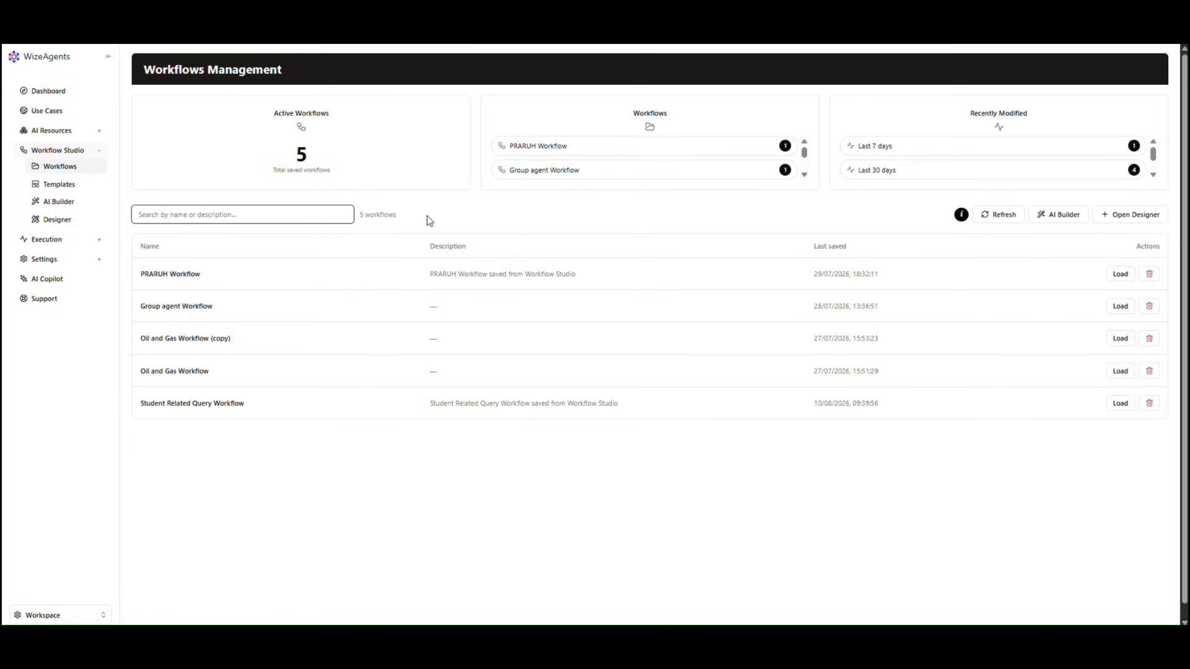
{"action": "left_click", "coordinate": [452, 219]}
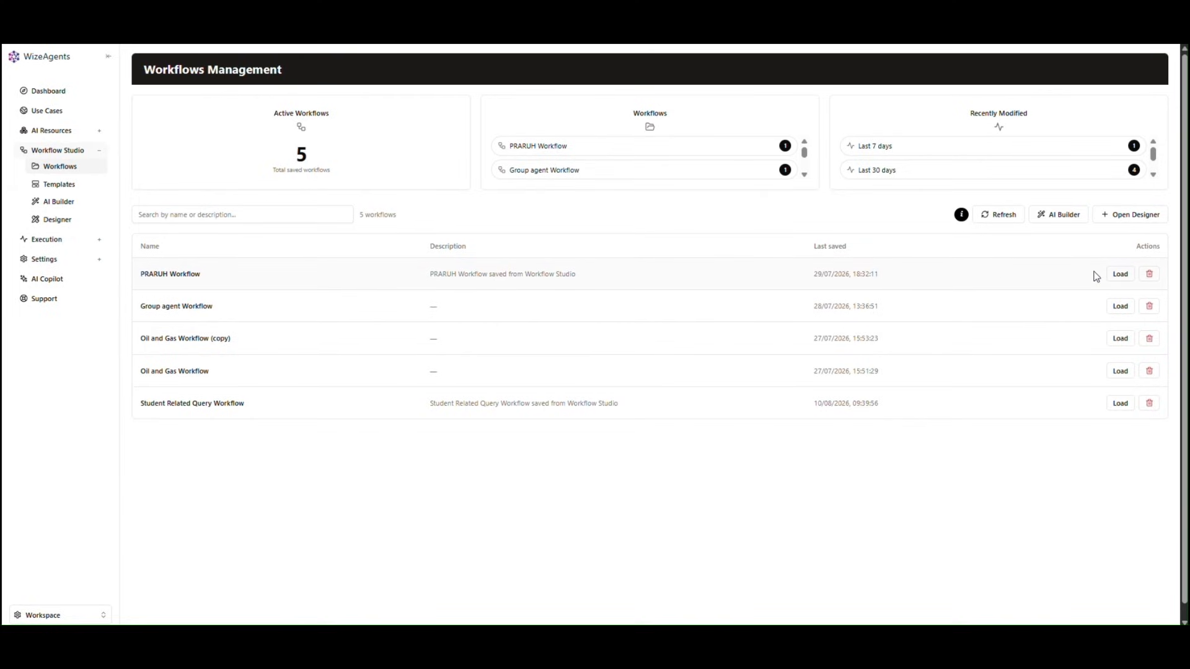
Step: Load PRARUH Workflow, then cancel its deletion so all five workflows remain
{"action": "left_click", "coordinate": [1120, 275]}
{"action": "left_click", "coordinate": [1151, 275]}
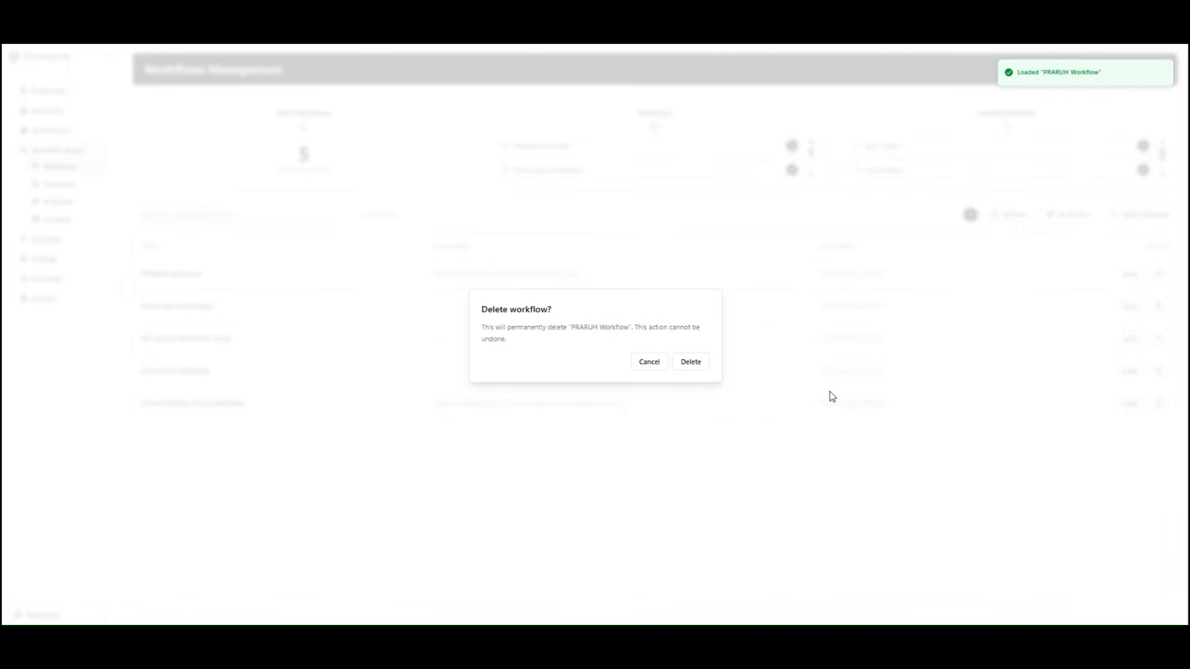
{"action": "left_click", "coordinate": [659, 366]}
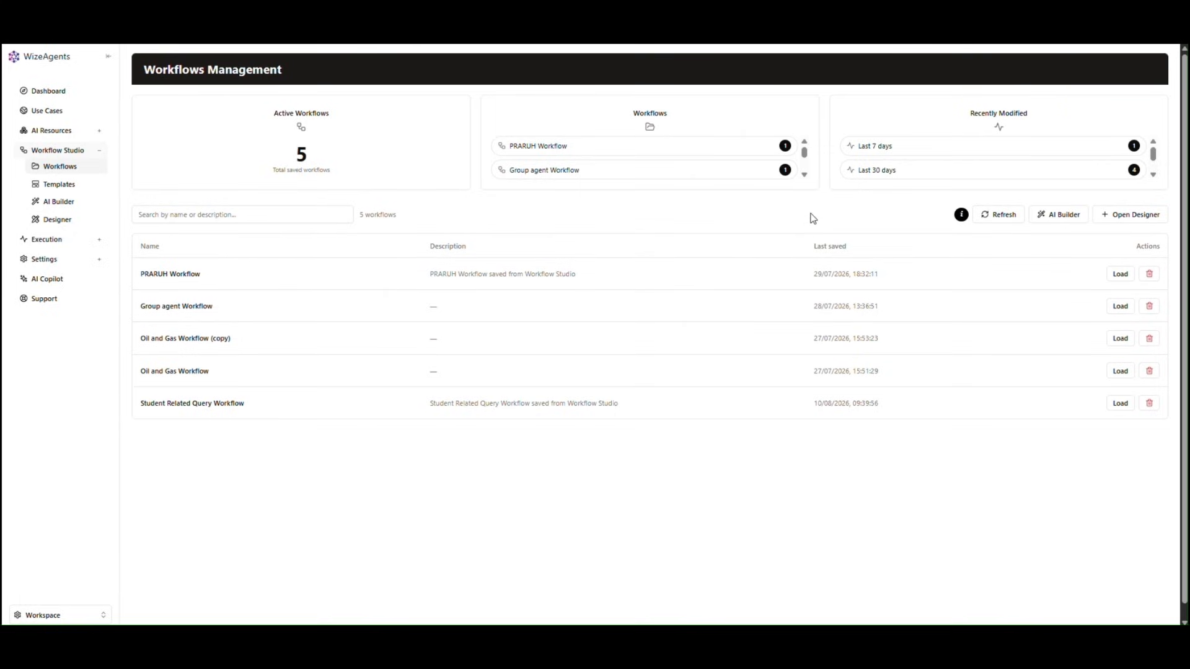
Step: Launch AI Builder, pass the Overview step, and focus the empty use-case description box
{"action": "left_click", "coordinate": [1049, 217]}
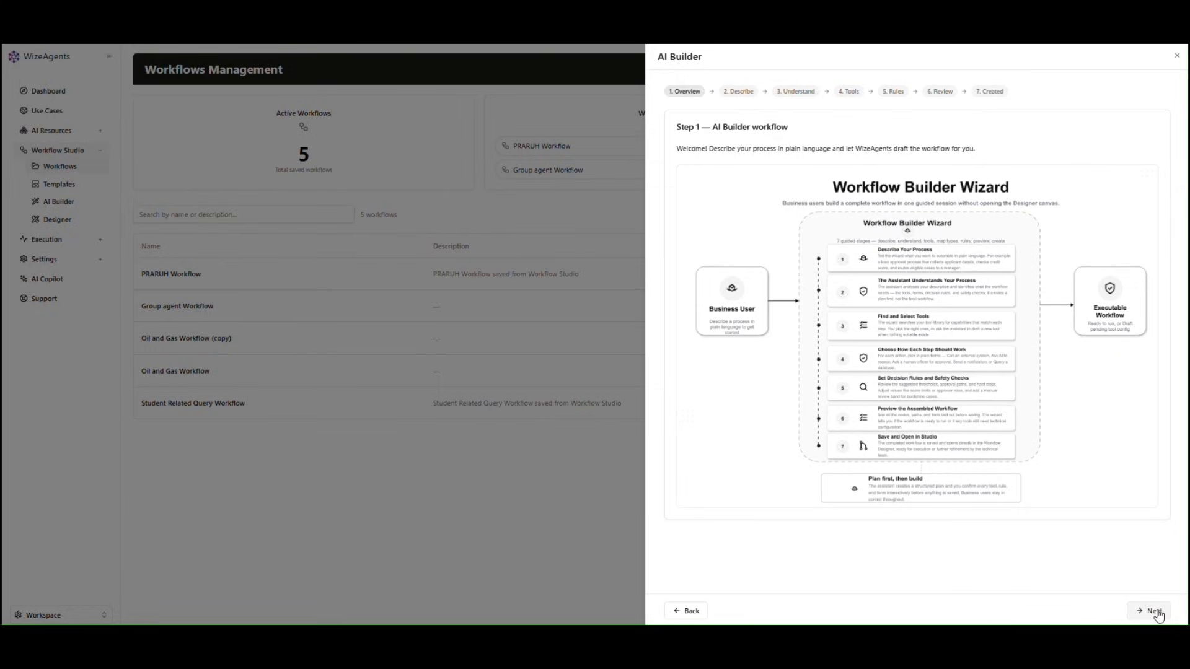
{"action": "left_click", "coordinate": [1154, 612]}
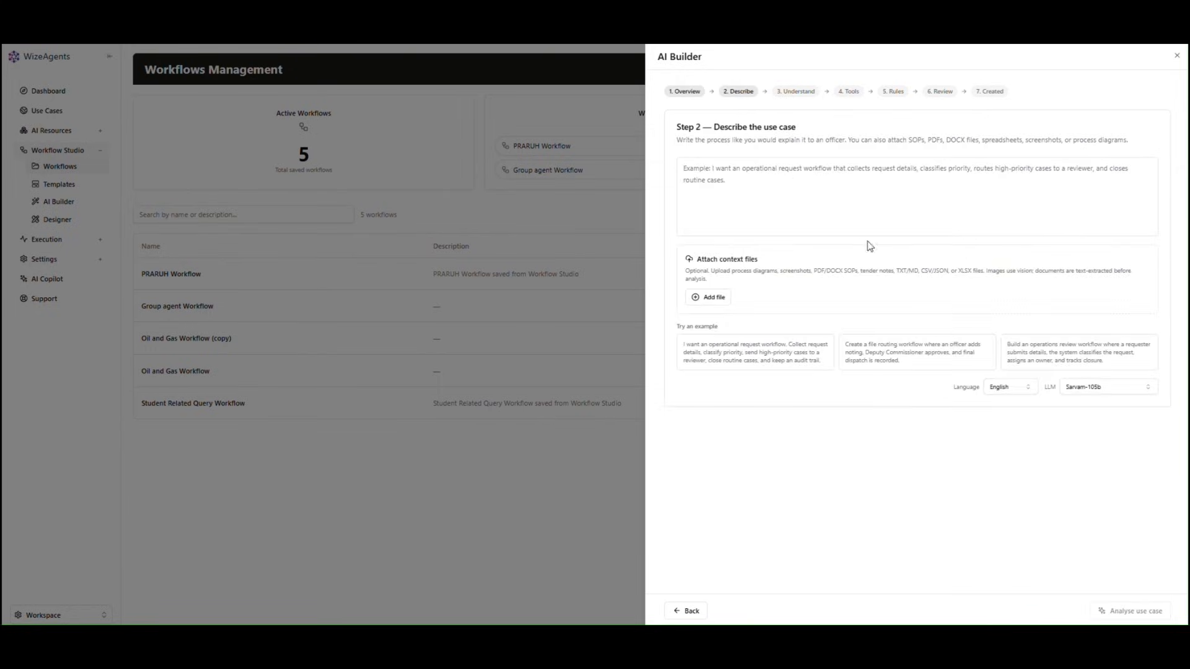
{"action": "left_click", "coordinate": [786, 185]}
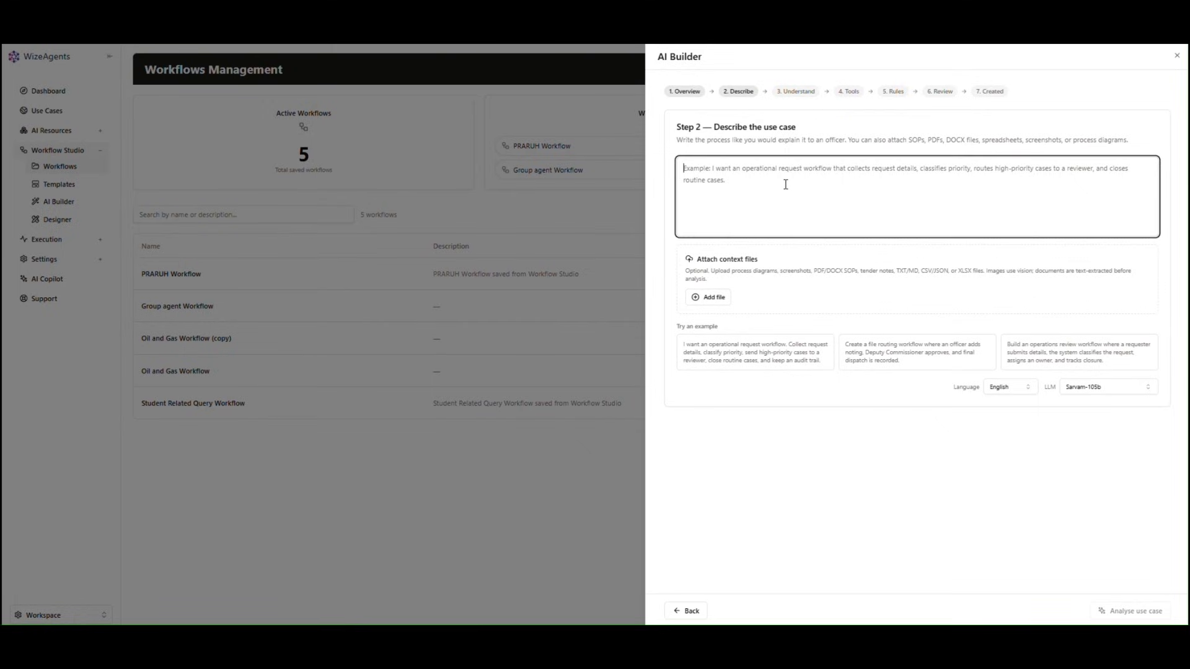
Step: Use the operational request example as the description and analyse it (95% confidence)
{"action": "left_click", "coordinate": [757, 358]}
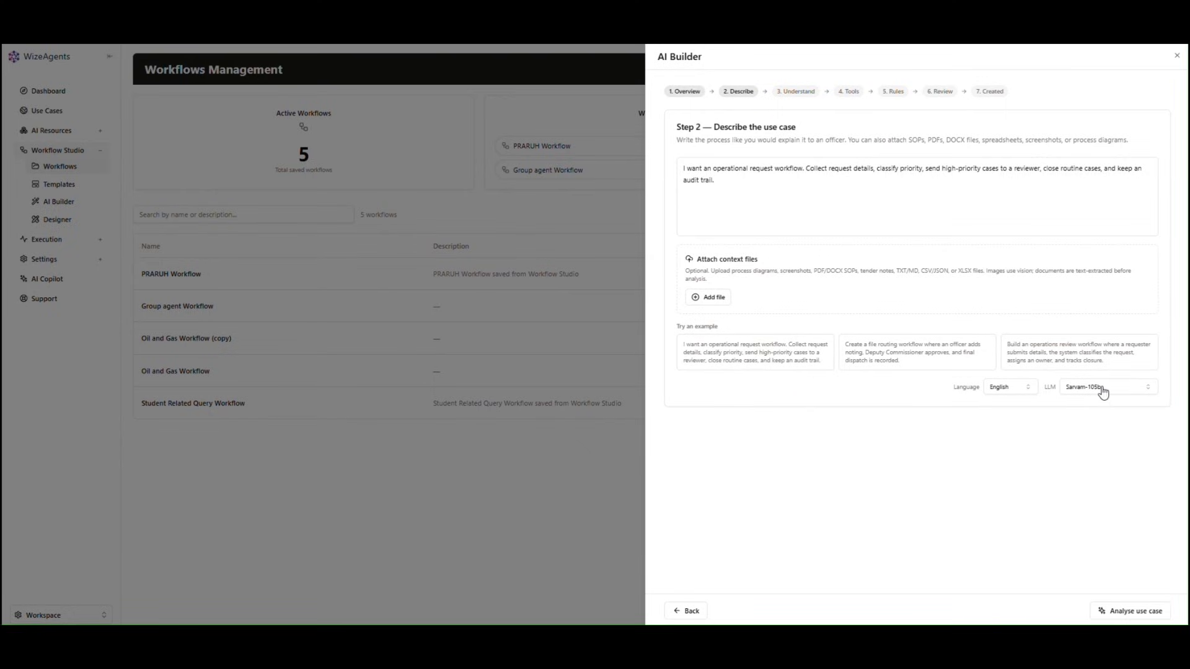
{"action": "left_click", "coordinate": [1127, 613]}
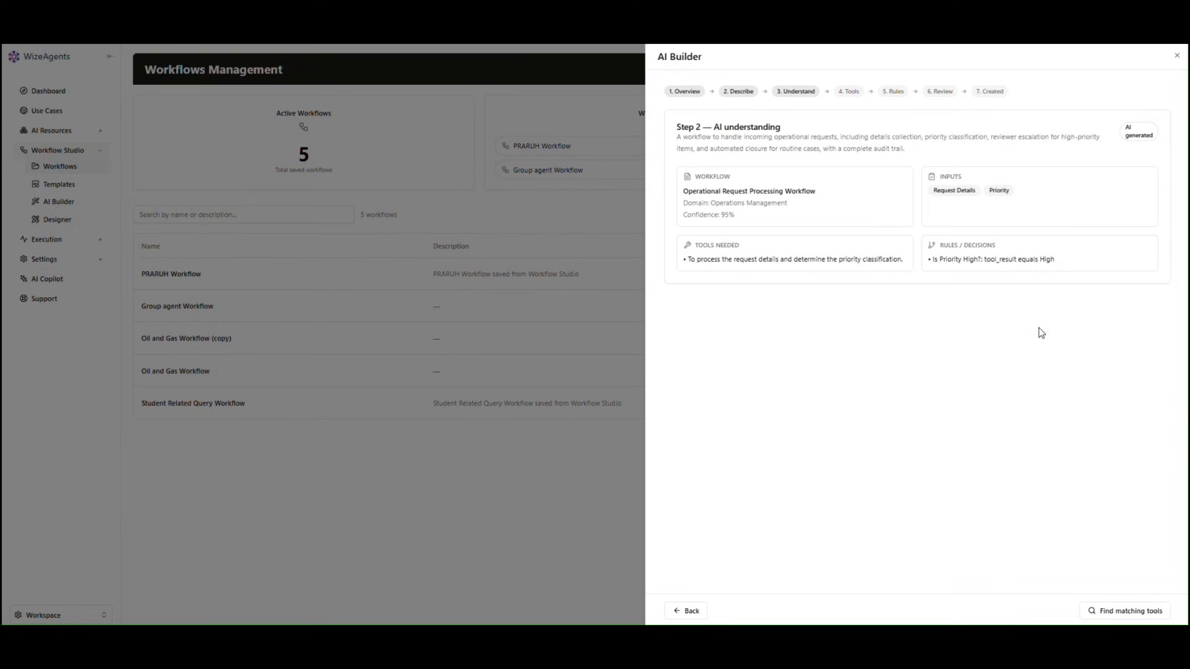
Step: Find matching tools, create the Process Request Details Determine draft tool, and reach the rules step
{"action": "left_click", "coordinate": [1129, 613]}
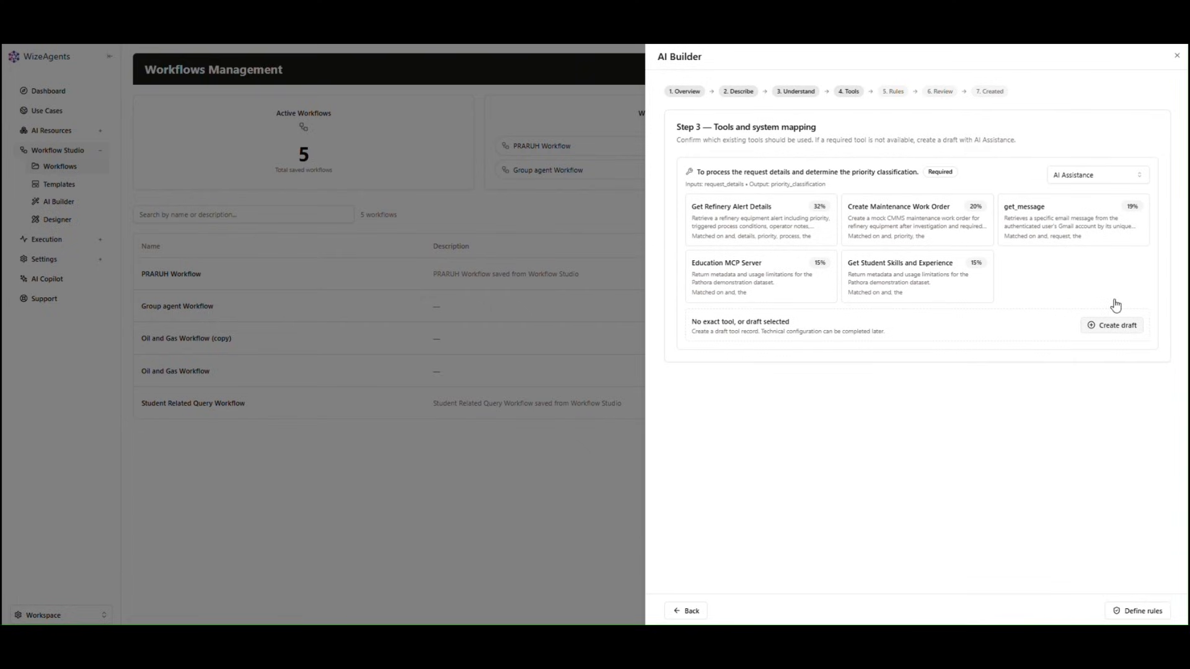
{"action": "left_click", "coordinate": [1114, 176]}
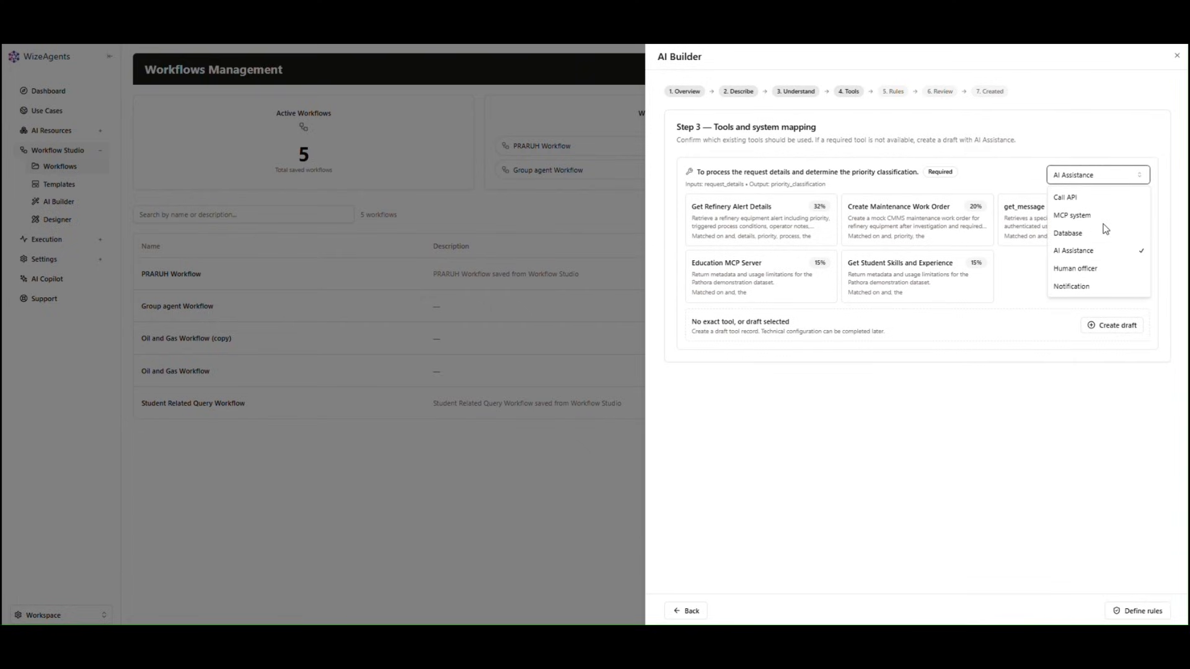
{"action": "left_click", "coordinate": [1115, 374]}
{"action": "left_click", "coordinate": [1117, 325]}
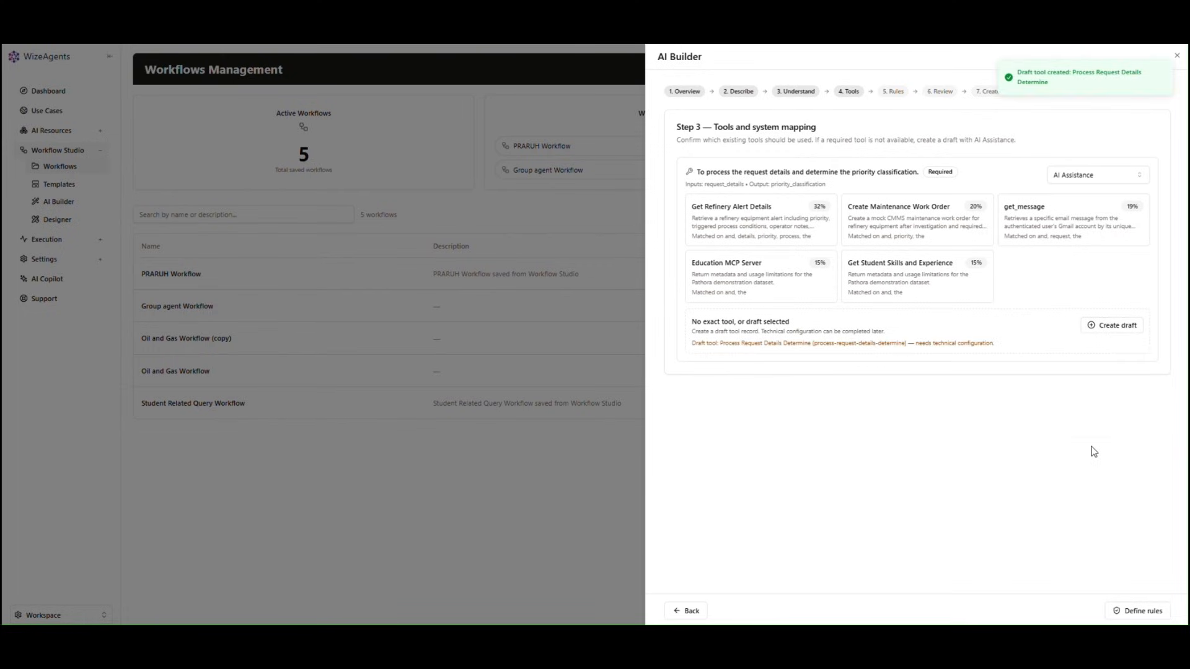
{"action": "left_click", "coordinate": [1134, 614]}
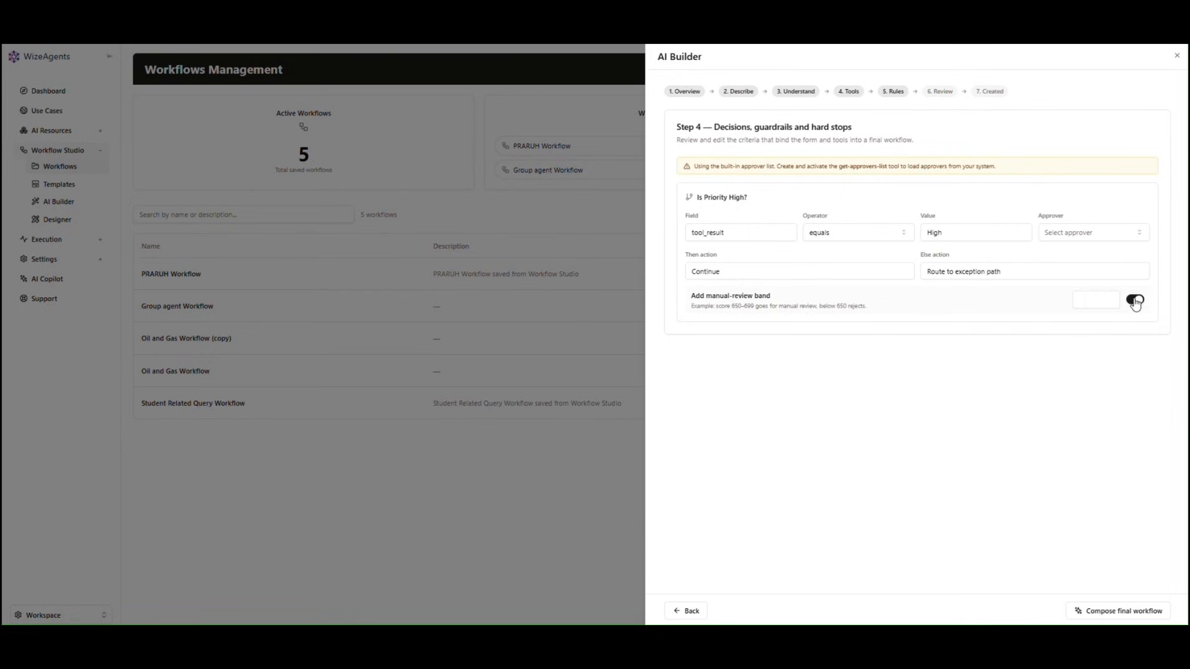
Step: Disable the manual-review band, compose, and create the Operational Request Processing Workflow
{"action": "left_click", "coordinate": [1135, 300]}
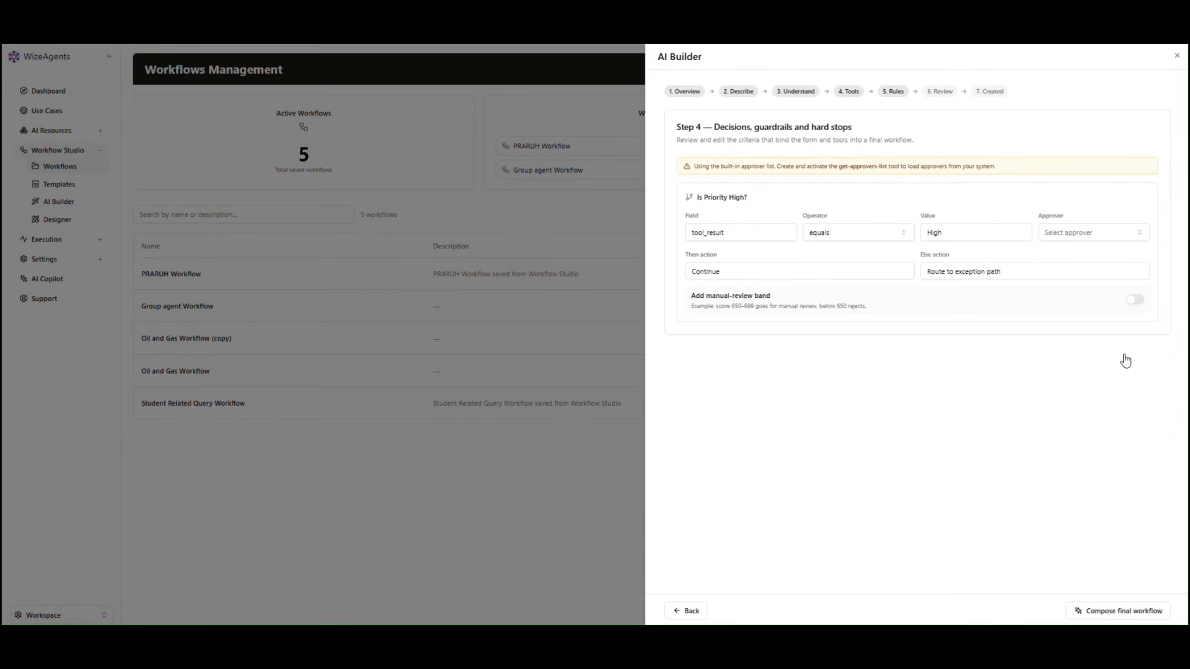
{"action": "left_click", "coordinate": [1122, 613]}
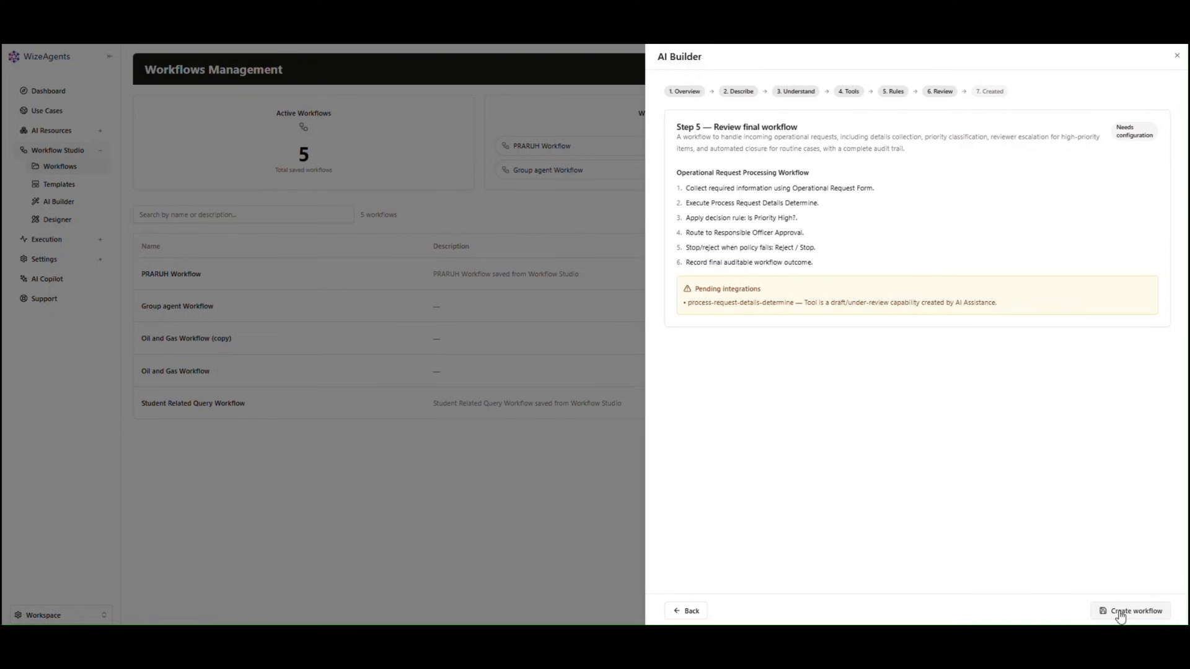
{"action": "left_click", "coordinate": [1121, 613]}
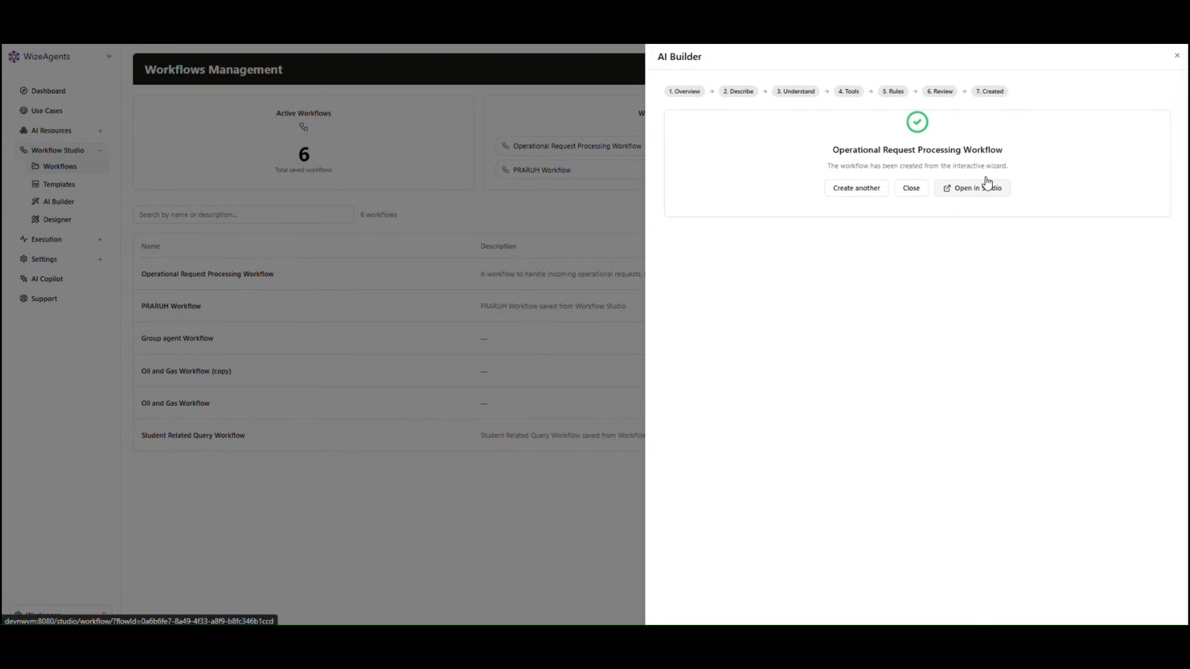
Step: Close the finished AI Builder panel
{"action": "left_click", "coordinate": [1179, 58]}
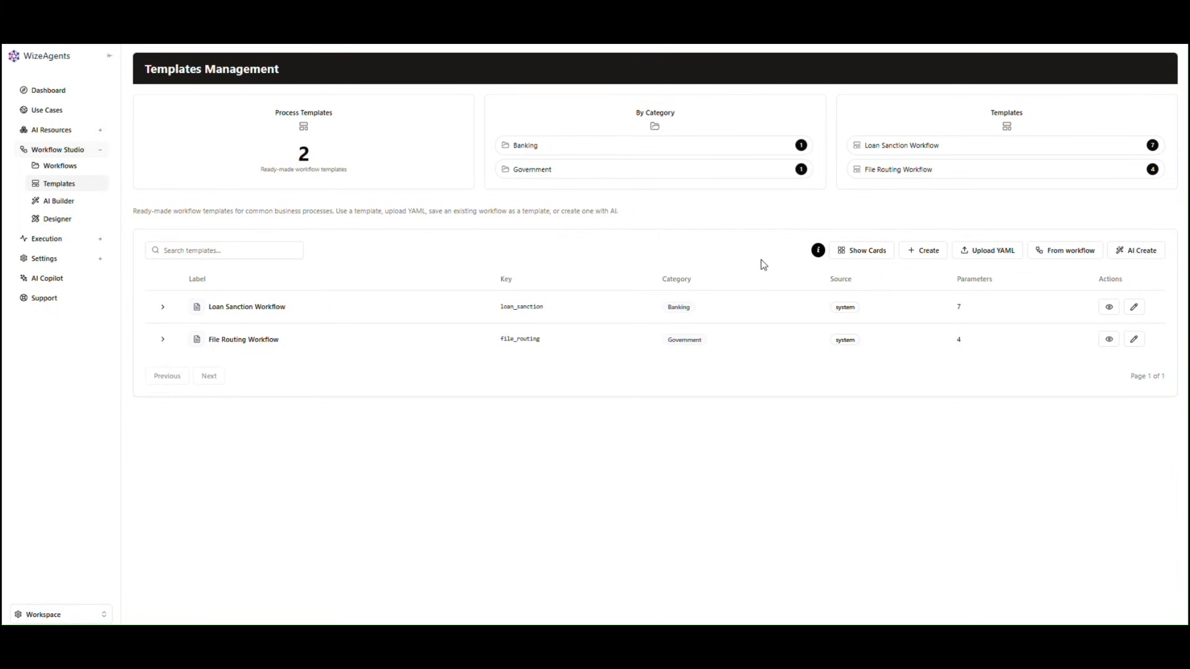
Step: Toggle card view, preview the Loan Sanction Workflow template, then open the Create template dialog
{"action": "left_click", "coordinate": [874, 259]}
{"action": "left_click", "coordinate": [874, 259]}
{"action": "left_click", "coordinate": [1109, 308]}
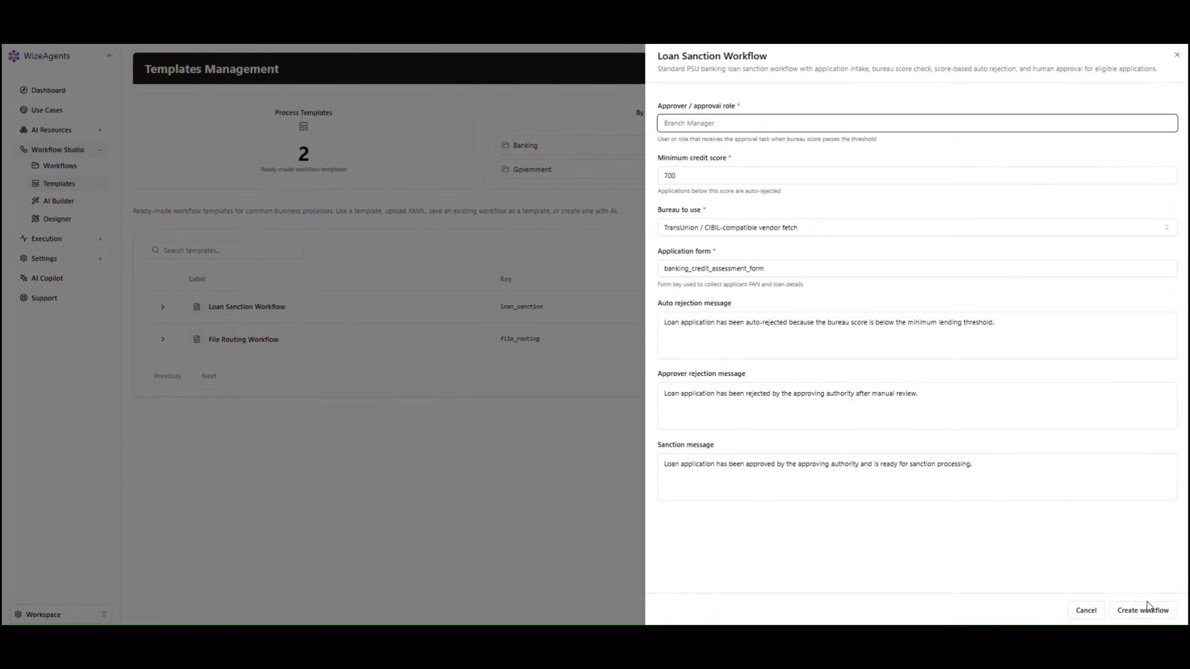
{"action": "left_click", "coordinate": [1177, 55]}
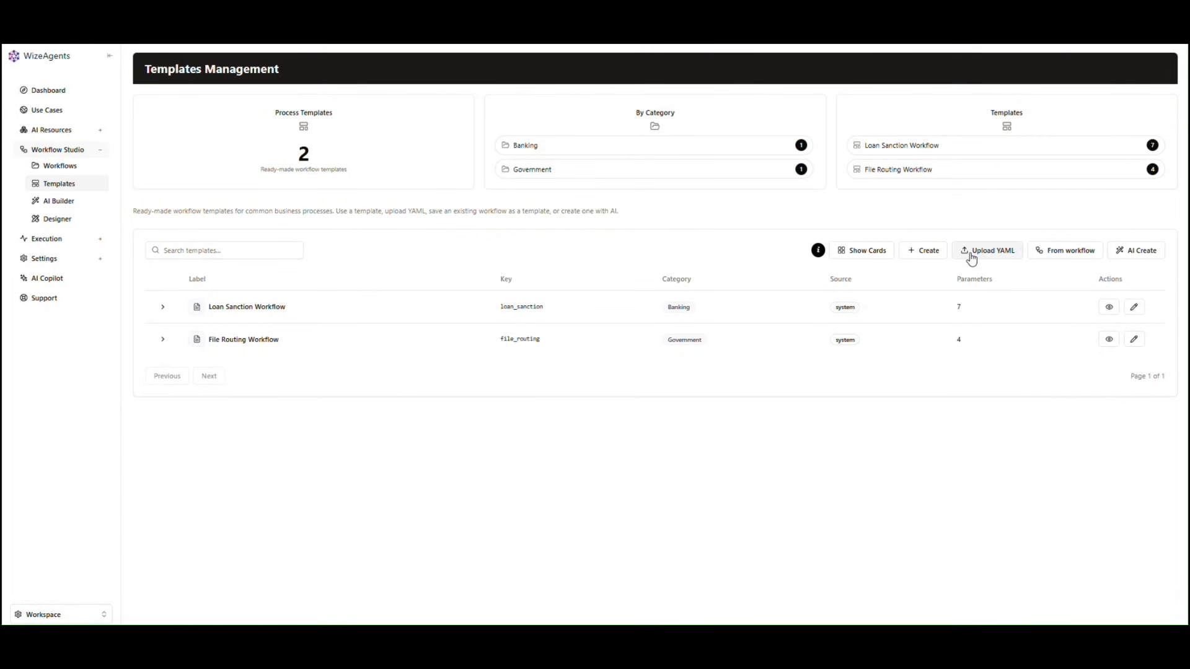
{"action": "left_click", "coordinate": [926, 251]}
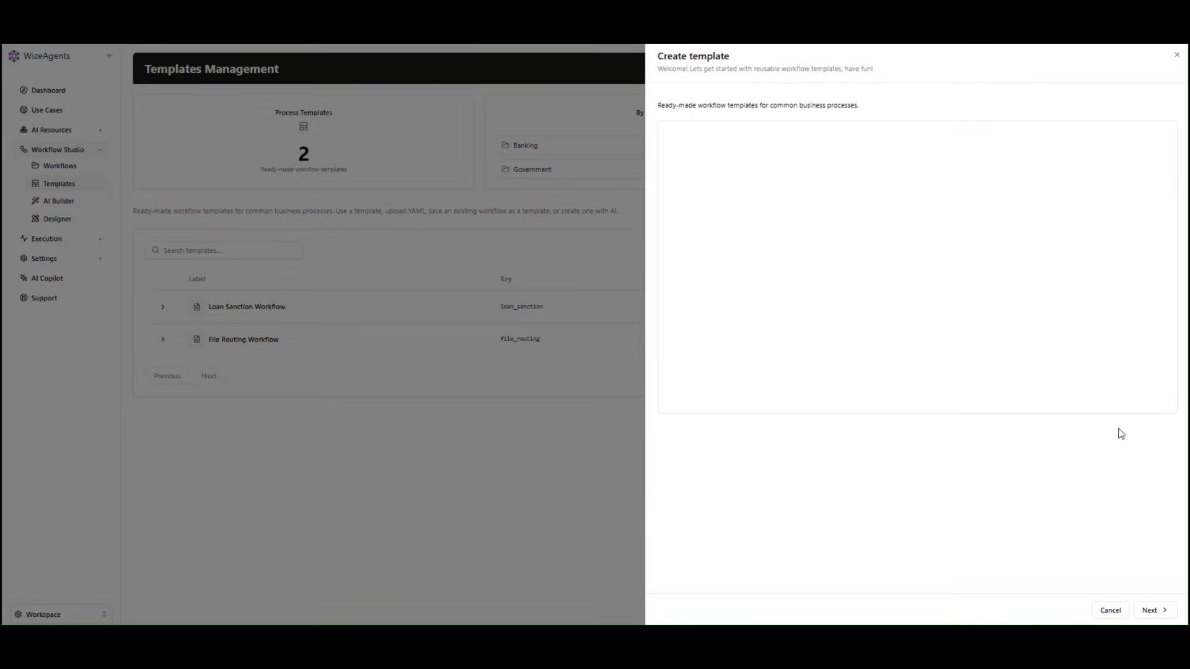
Step: Step into the Create and Upload YAML template panels, closing both without saving
{"action": "left_click", "coordinate": [1151, 613]}
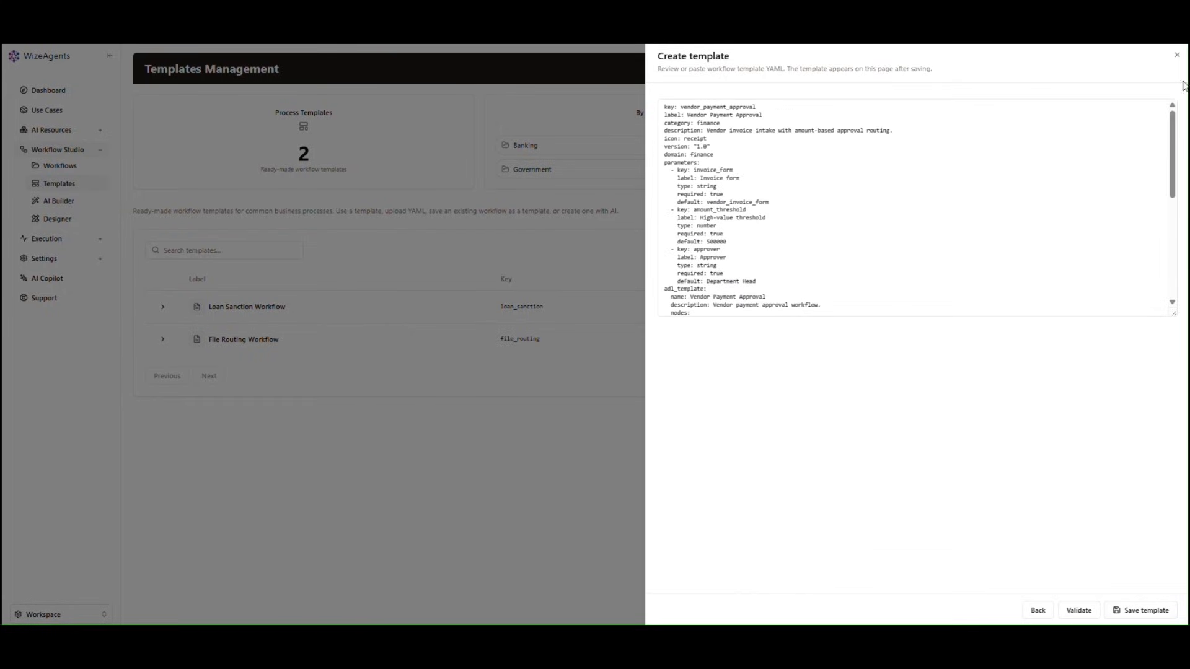
{"action": "left_click", "coordinate": [1177, 55]}
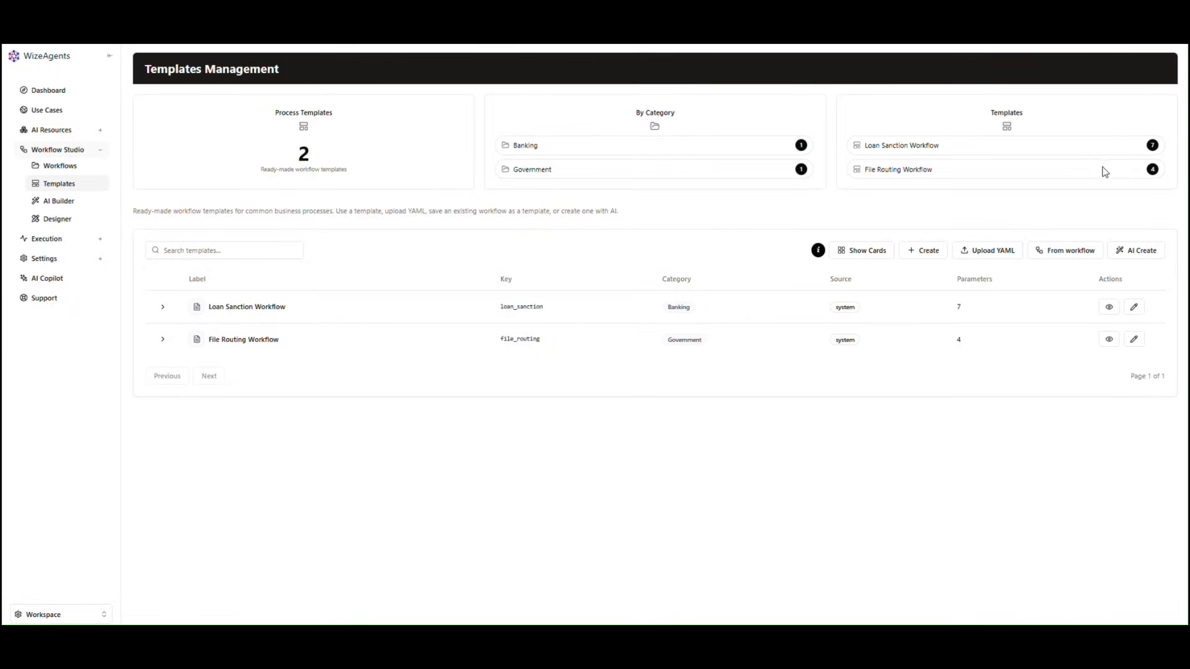
{"action": "left_click", "coordinate": [1007, 250]}
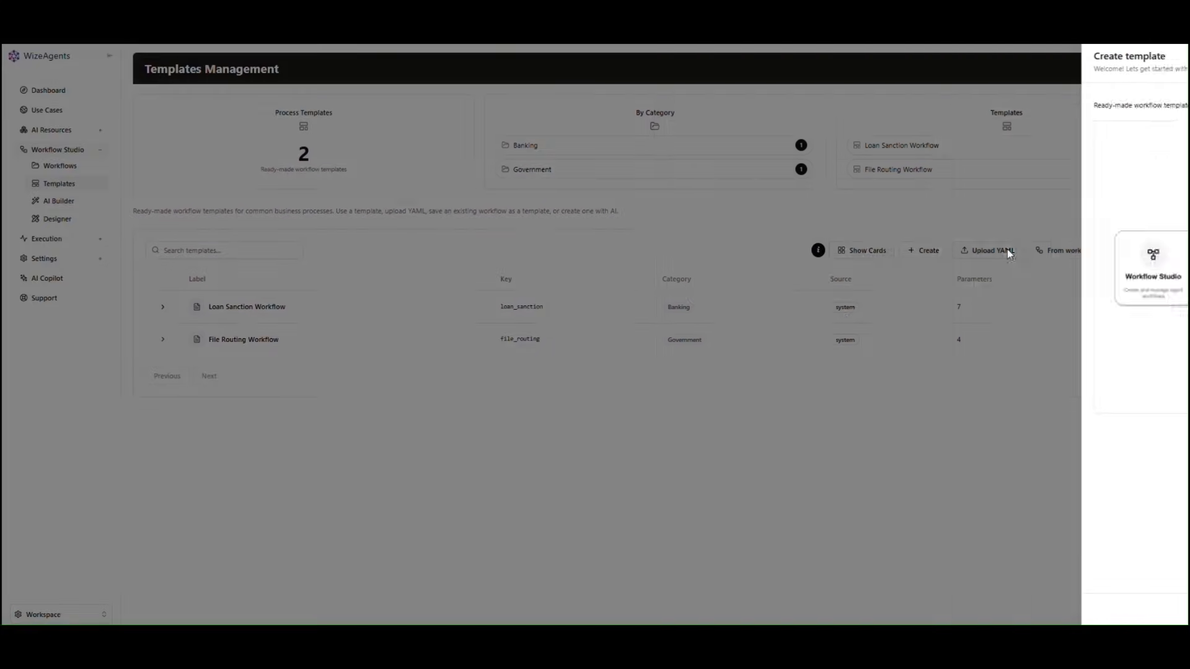
{"action": "left_click", "coordinate": [1144, 609]}
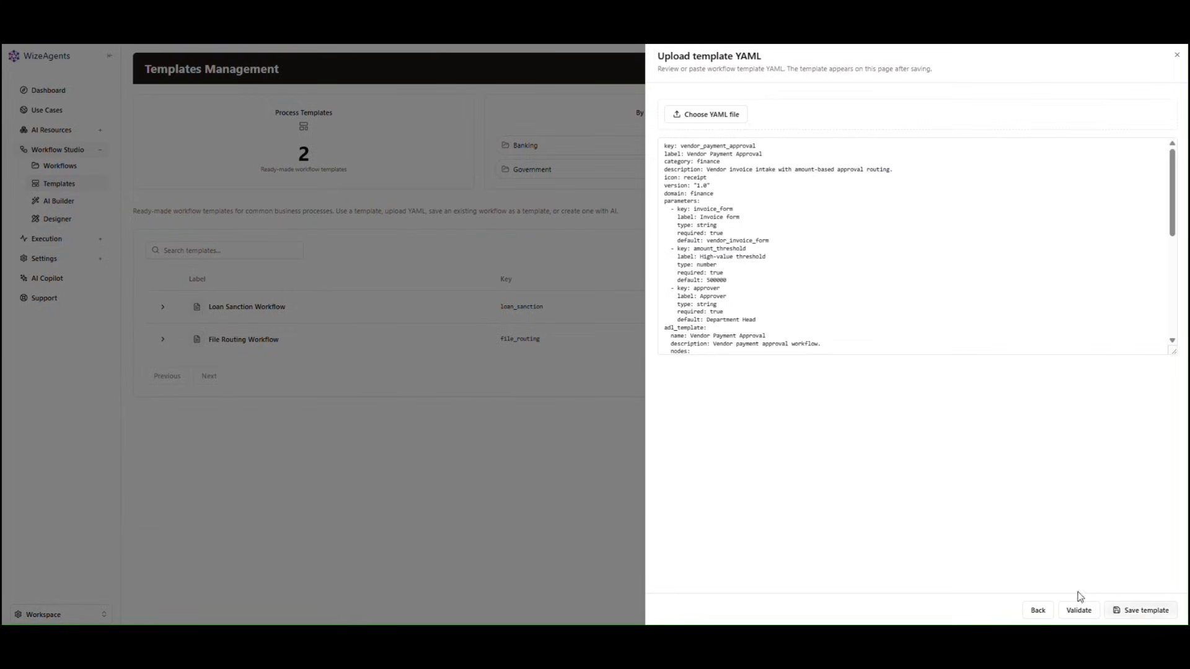
{"action": "left_click", "coordinate": [1178, 57]}
Step: Open Save workflow as template, click through label, key, category, domain and description, then close unsaved
{"action": "left_click", "coordinate": [1072, 260]}
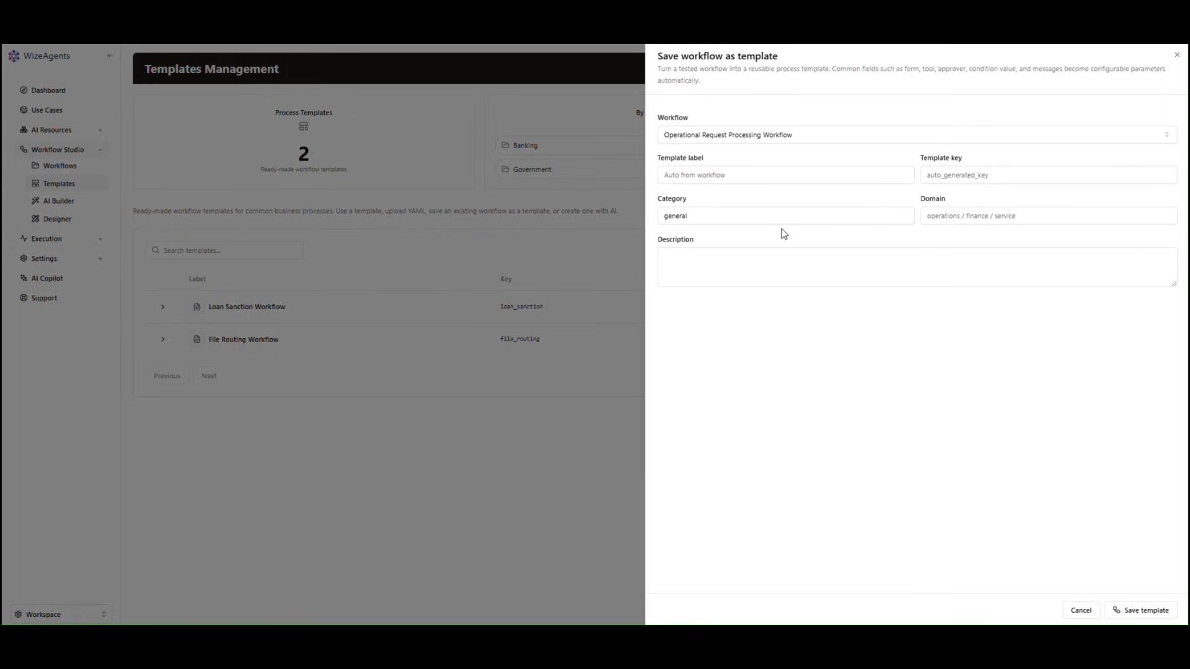
{"action": "left_click", "coordinate": [750, 170]}
{"action": "left_click", "coordinate": [941, 174]}
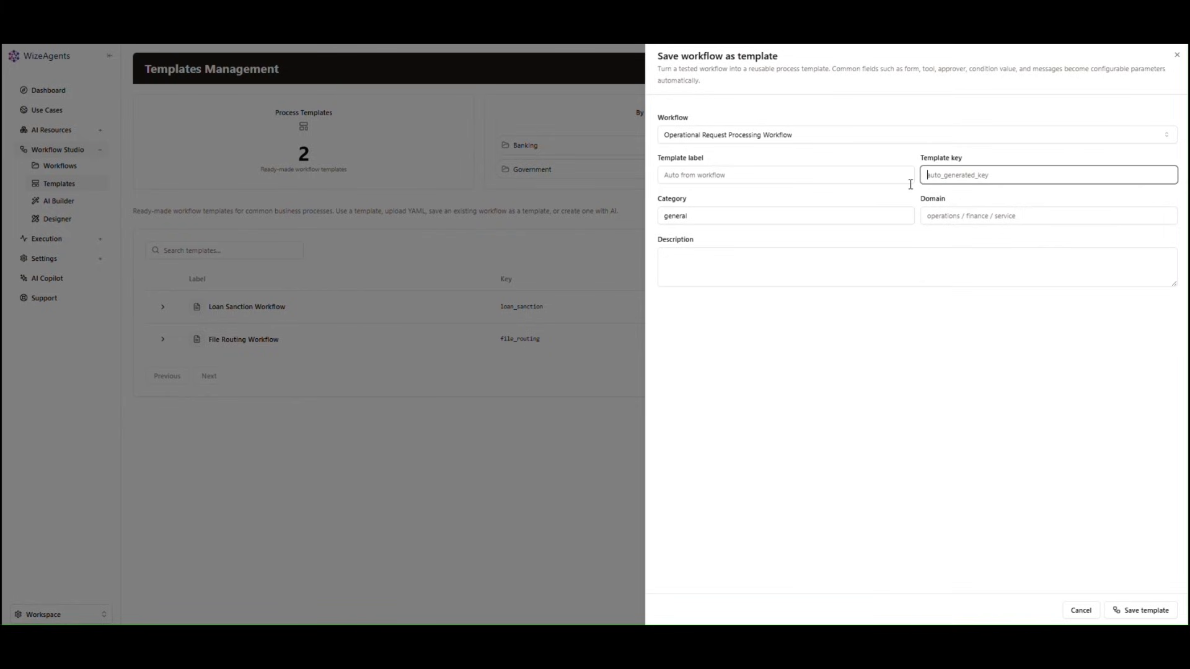
{"action": "left_click", "coordinate": [829, 214]}
{"action": "left_click", "coordinate": [955, 214]}
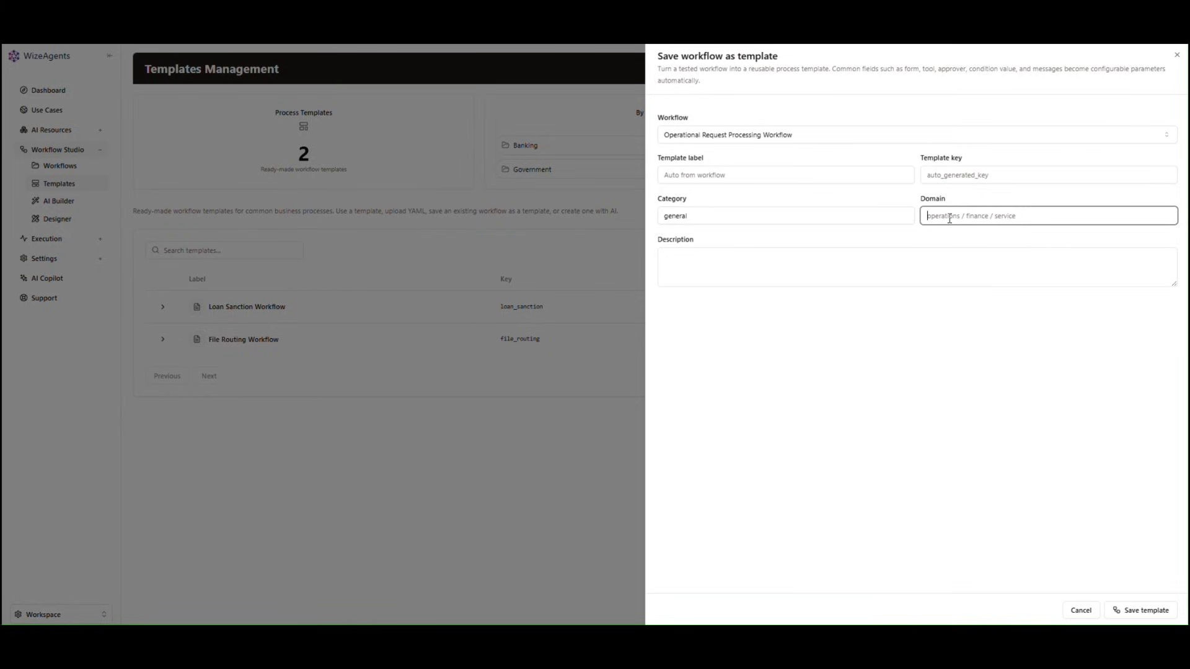
{"action": "left_click", "coordinate": [853, 272]}
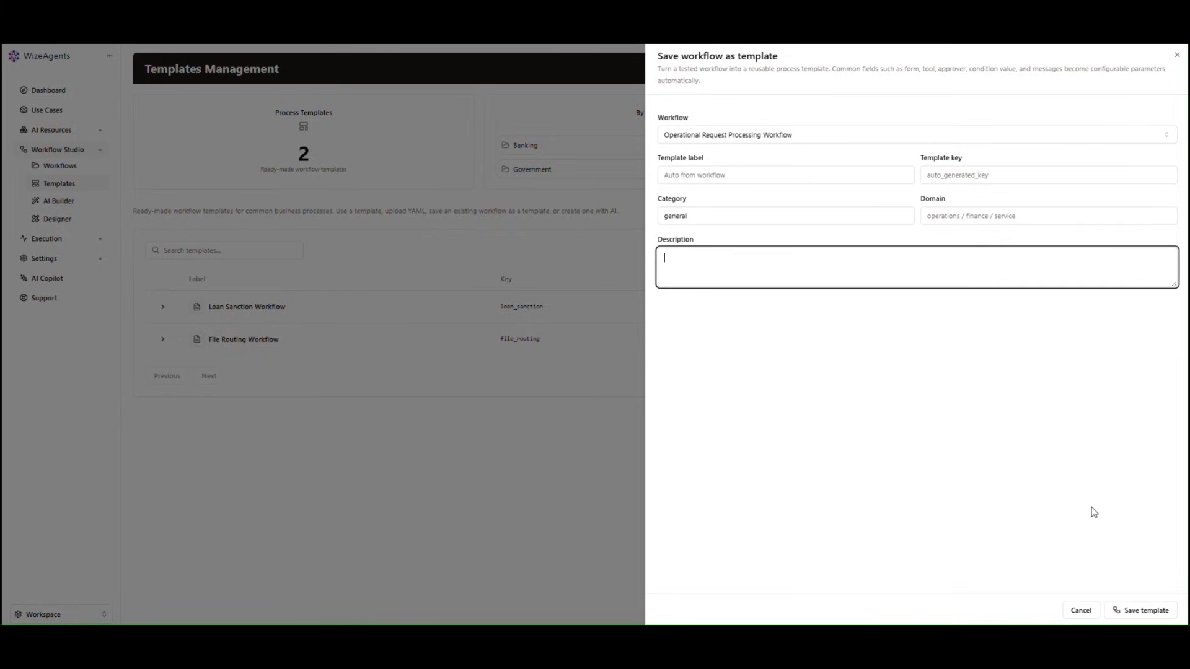
{"action": "left_click", "coordinate": [1178, 55]}
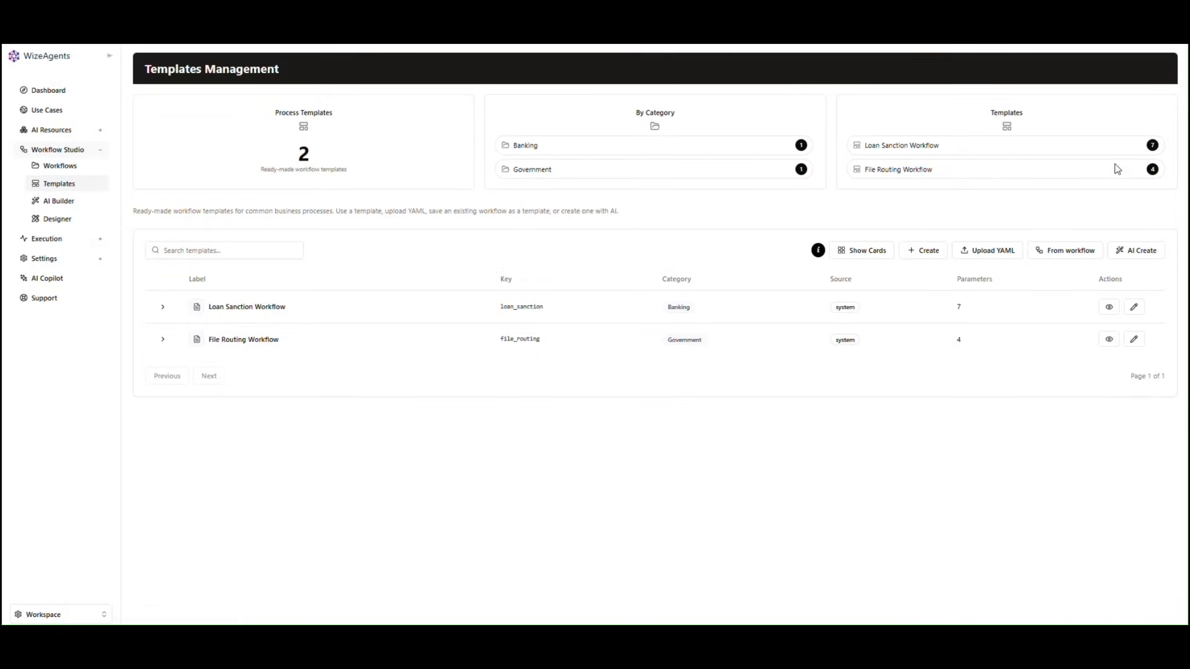
Step: Paste the vendor payment approval description into AI Create, generate the draft, and save it
{"action": "left_click", "coordinate": [1143, 251]}
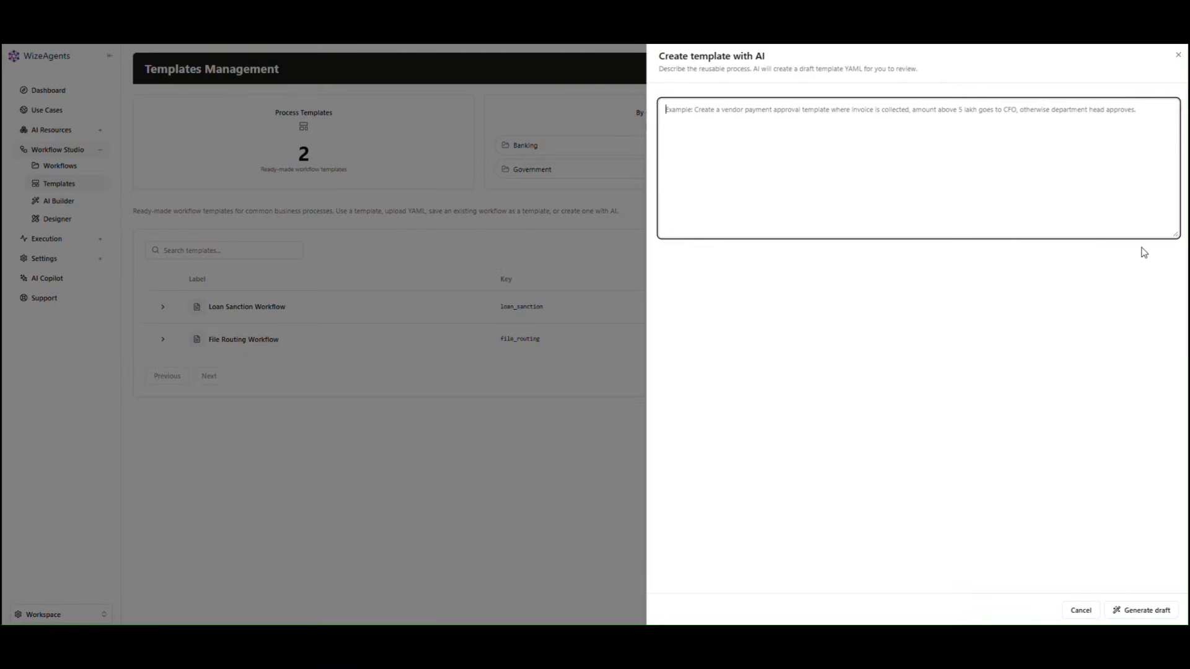
{"action": "type", "text": "Create a vendor payment approval template where invoice is collected, amount above 5 lakh goes to CFO, otherwise department head approves."}
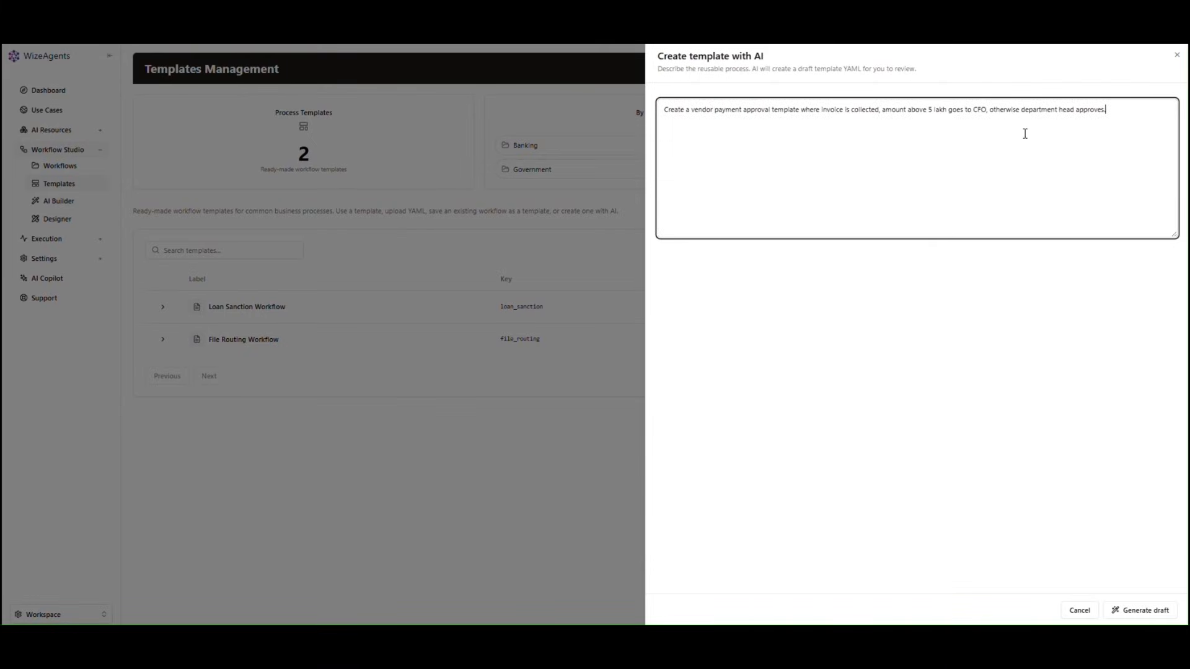
{"action": "left_click", "coordinate": [1136, 611]}
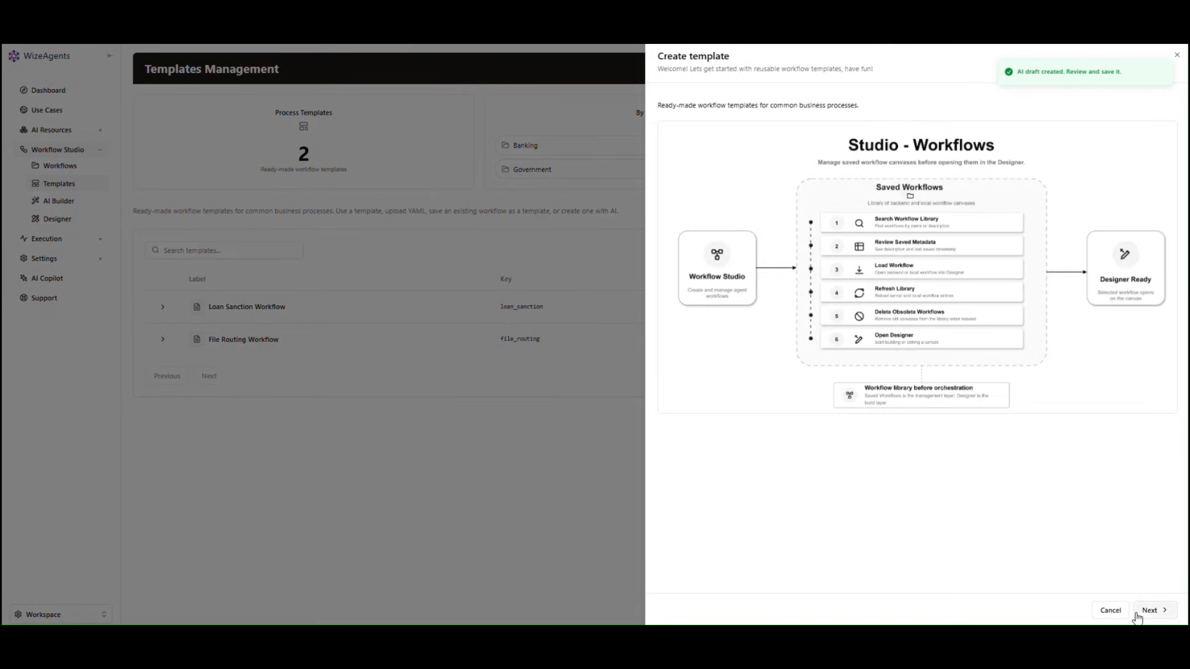
{"action": "left_click", "coordinate": [1156, 611]}
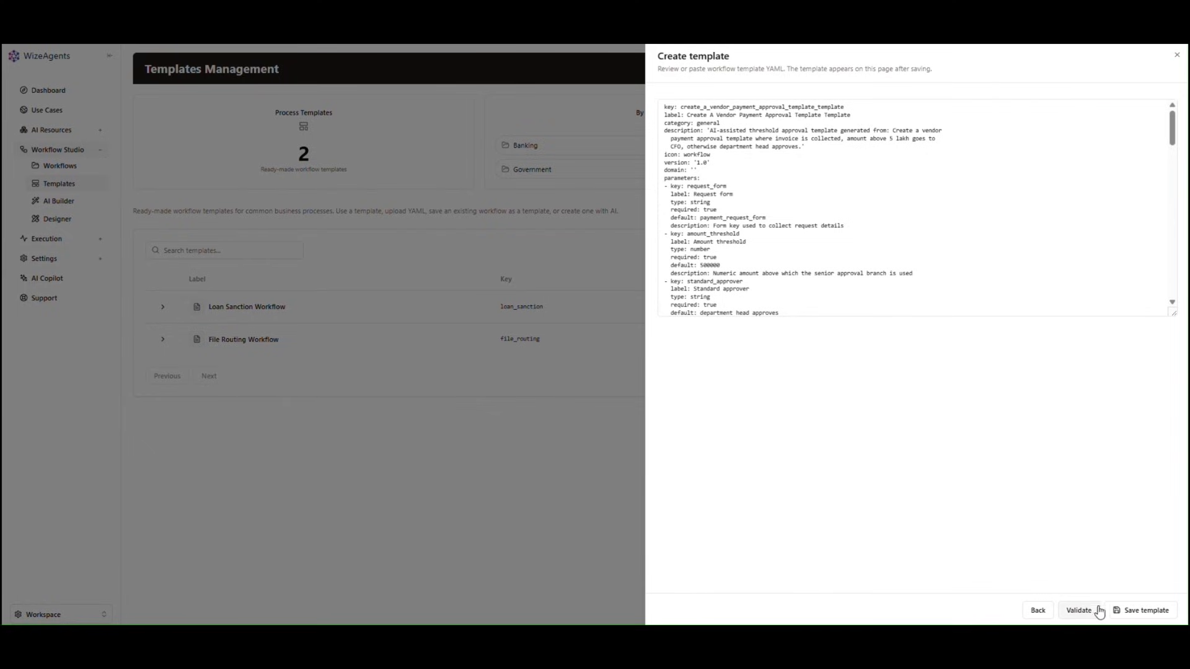
{"action": "left_click", "coordinate": [1135, 613]}
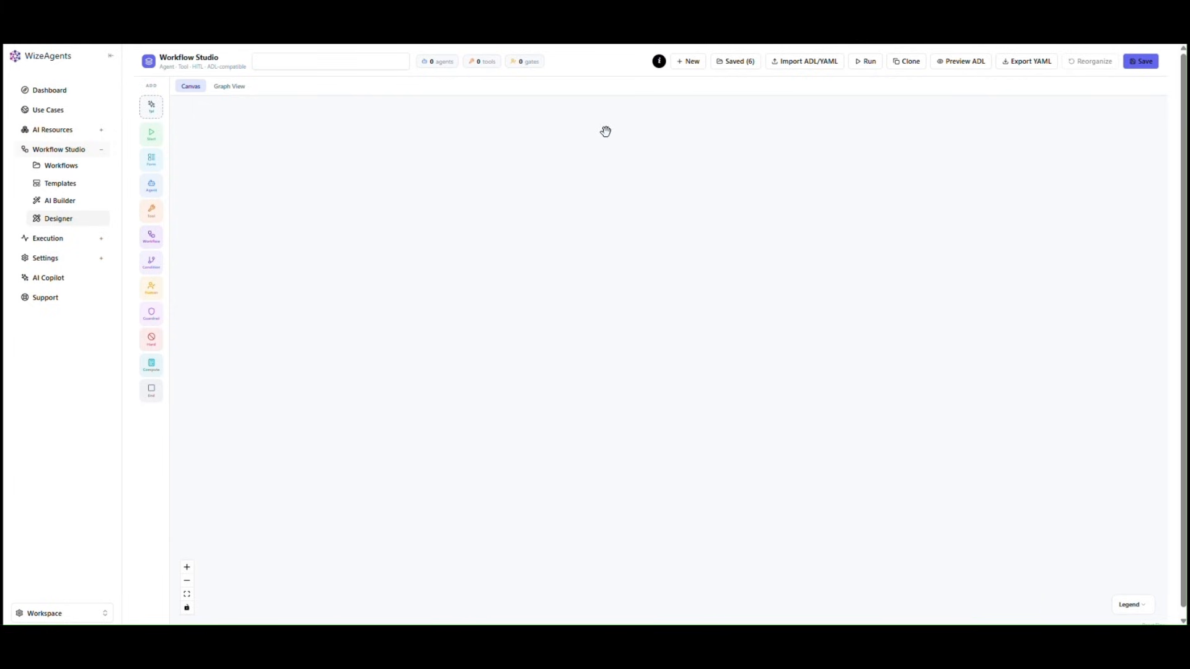
Step: Create a new blank Designer workflow named 'Student Related Query Workflow'
{"action": "left_click", "coordinate": [690, 62]}
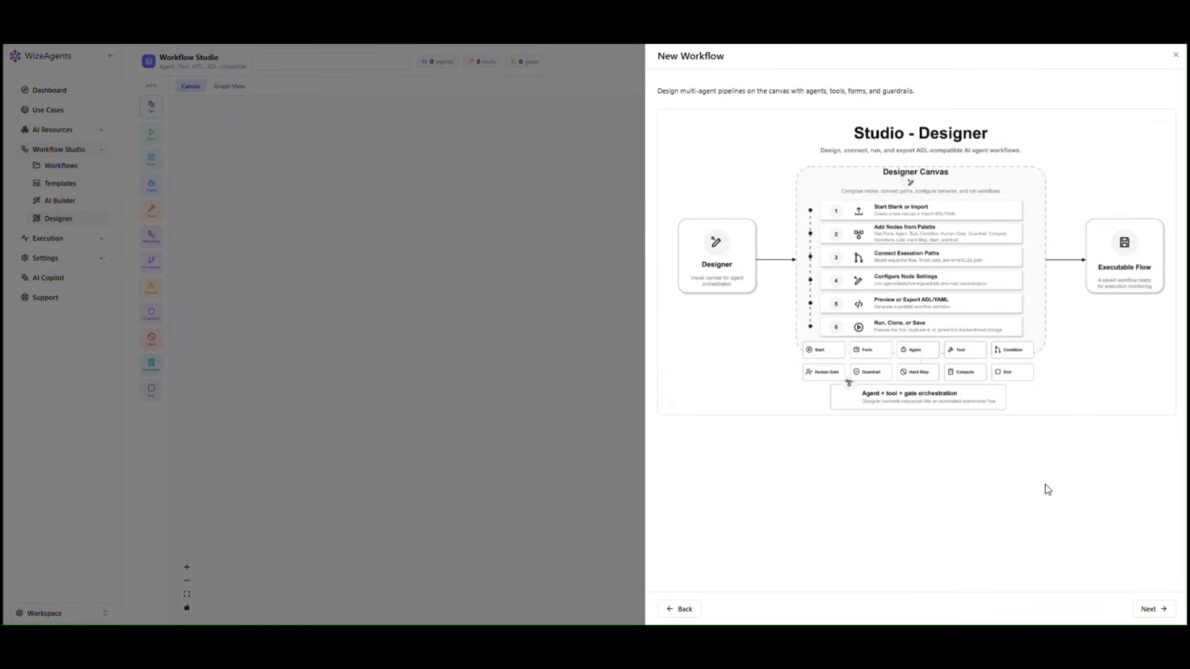
{"action": "left_click", "coordinate": [1148, 608]}
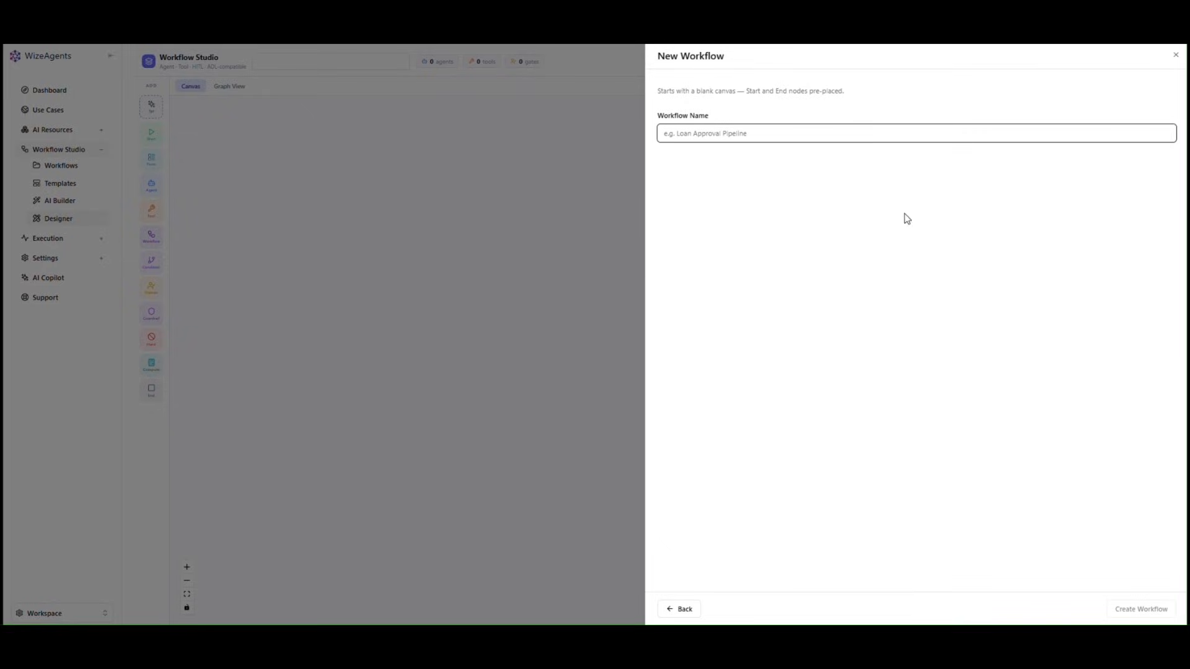
{"action": "type", "text": "Student Related Query Workflow"}
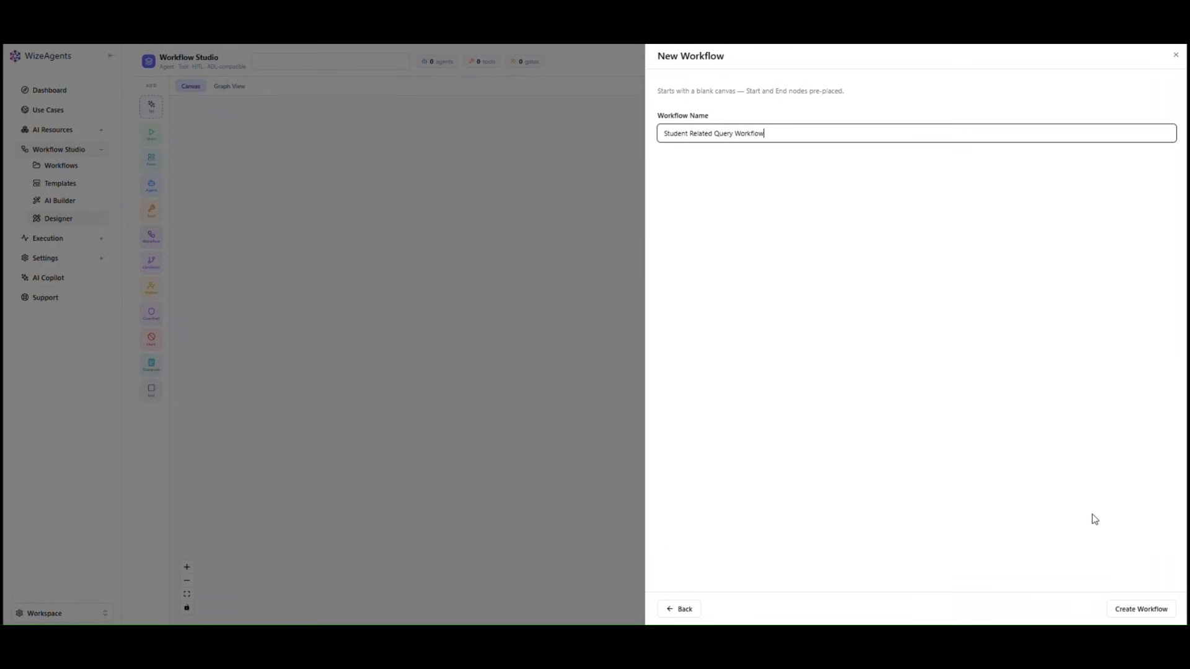
{"action": "left_click", "coordinate": [1134, 609]}
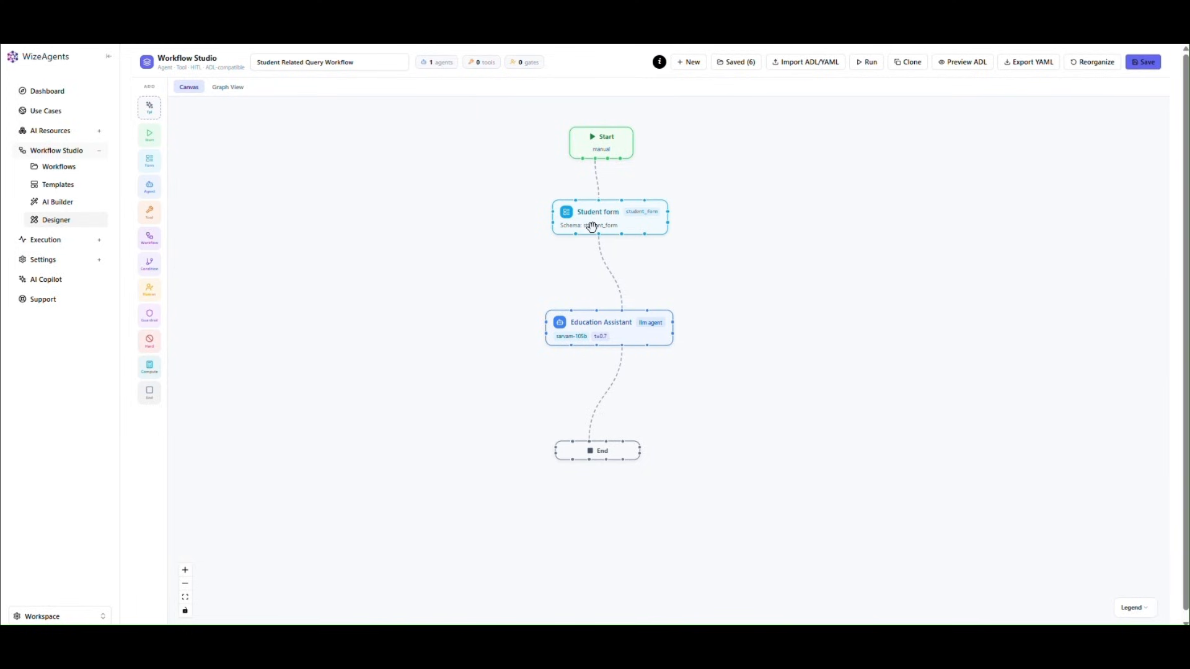
Step: Open the Student form node's configuration to check its Student form schema
{"action": "left_click", "coordinate": [592, 227]}
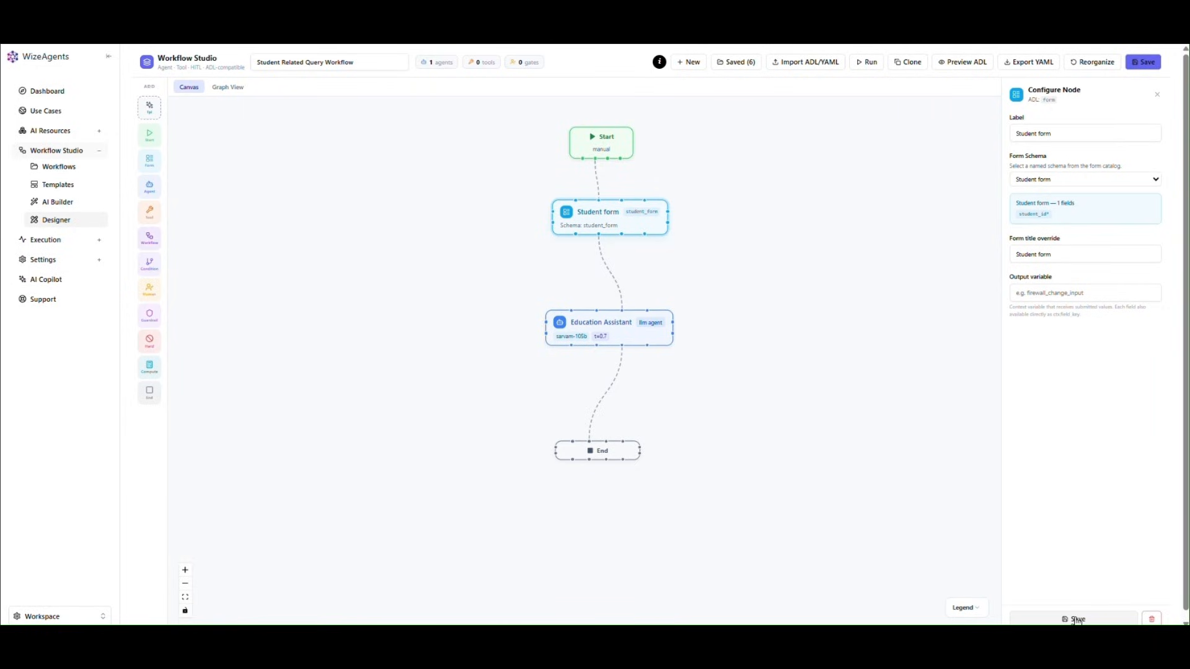
Step: Close the Student form node settings and show the workflow's Runtime Execution Graph
{"action": "left_click", "coordinate": [1156, 96]}
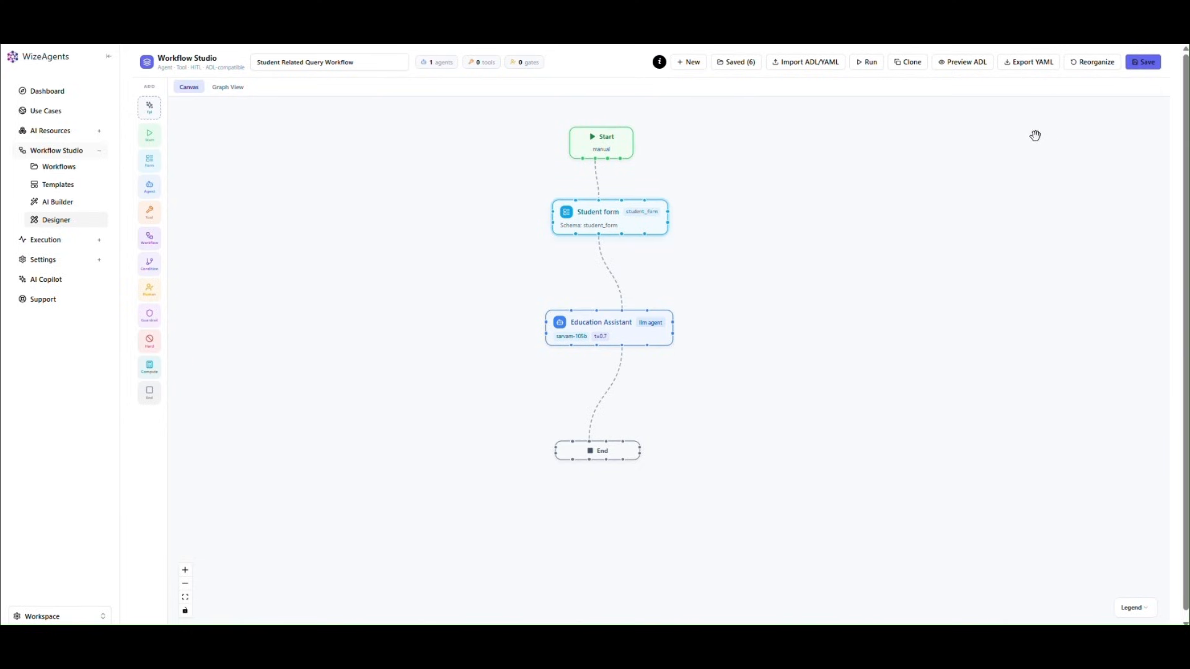
{"action": "left_click", "coordinate": [229, 87]}
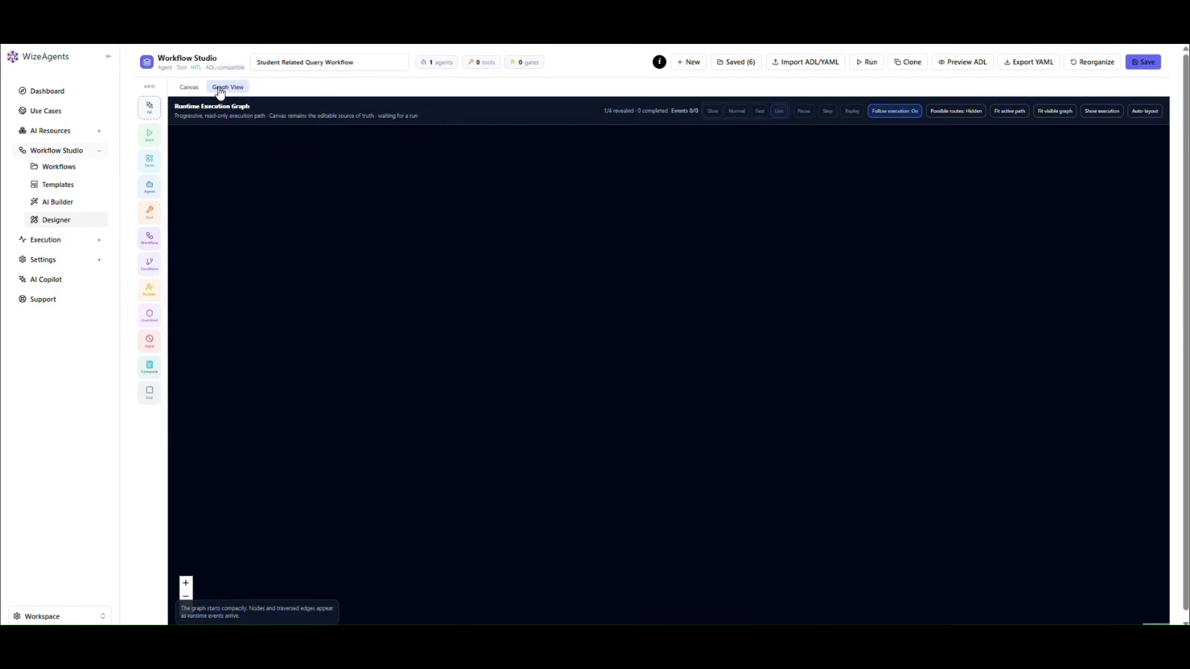
Step: Run the workflow with topic 'What is agent', submit the form, and review the Final Output
{"action": "left_click", "coordinate": [189, 90]}
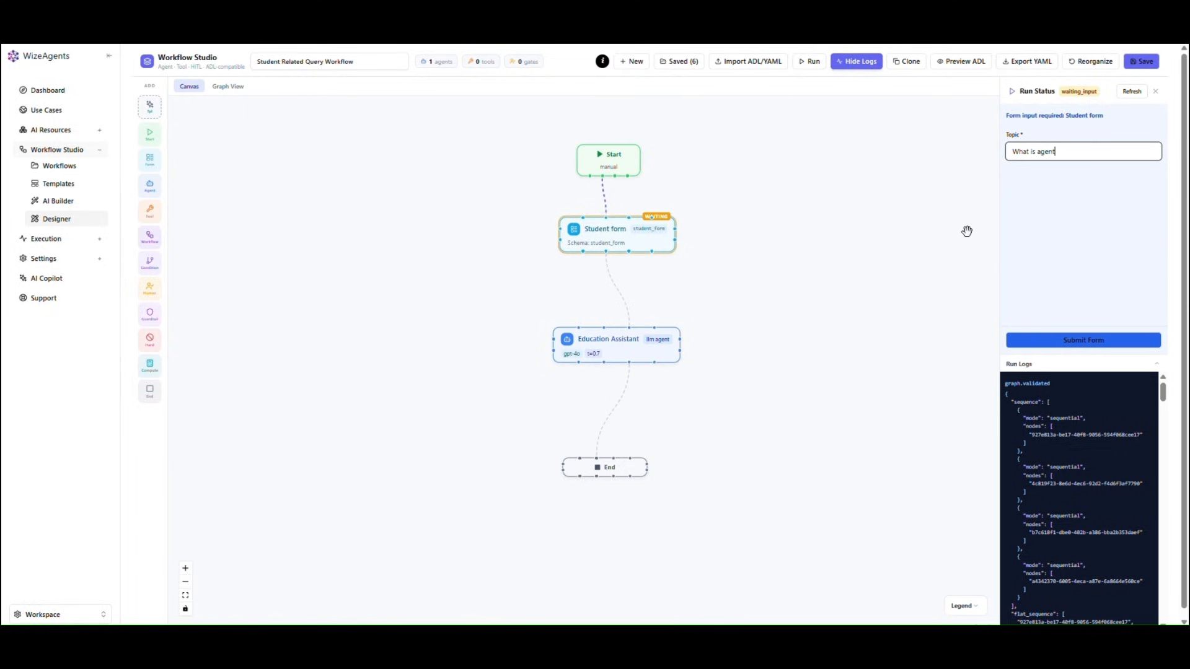
{"action": "left_click", "coordinate": [1057, 342]}
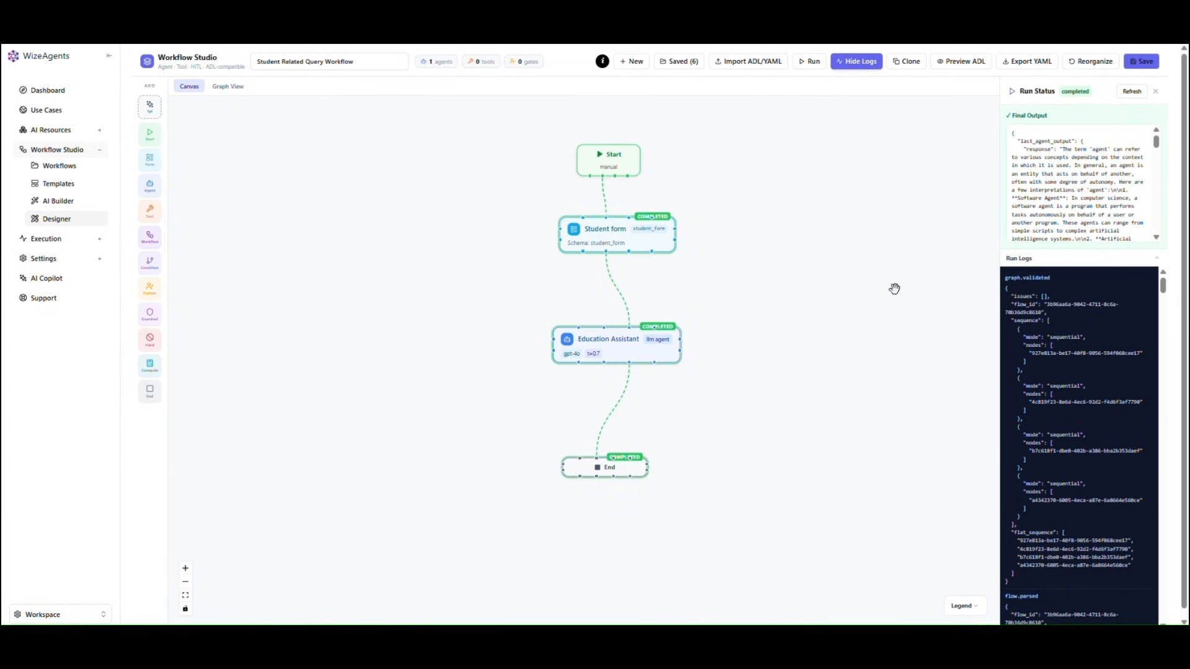
{"action": "scroll", "coordinate": [1098, 207], "scroll_direction": "down", "scroll_amount": 5}
{"action": "scroll", "coordinate": [1098, 198], "scroll_direction": "up", "scroll_amount": 5}
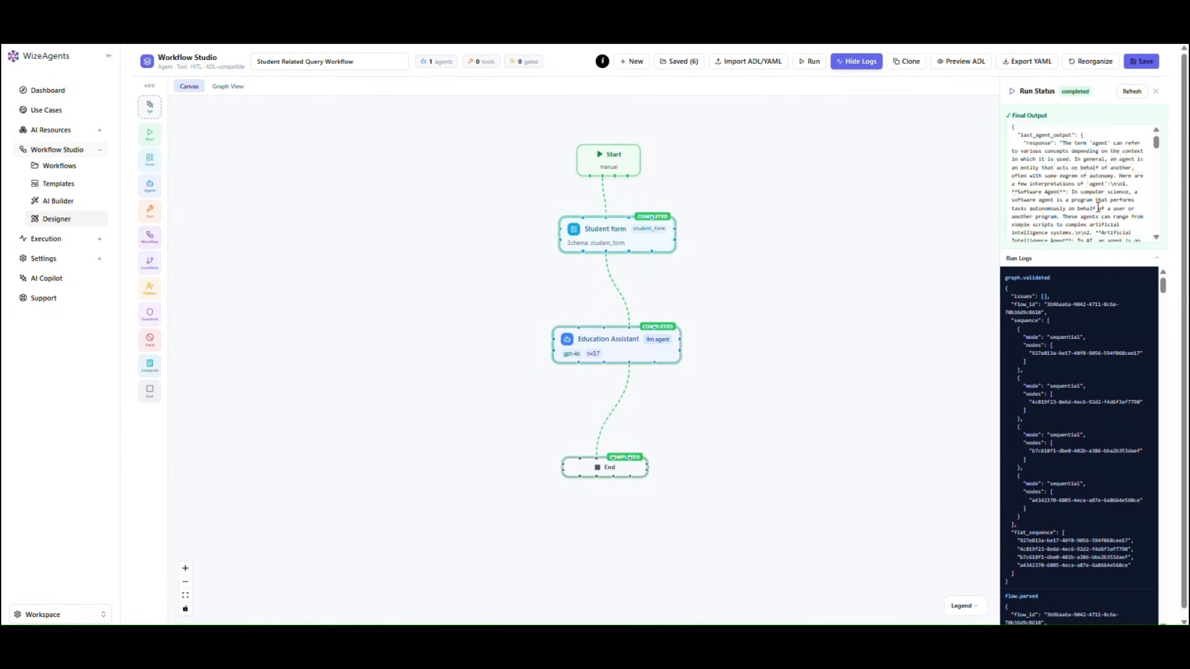
{"action": "left_click", "coordinate": [1157, 96]}
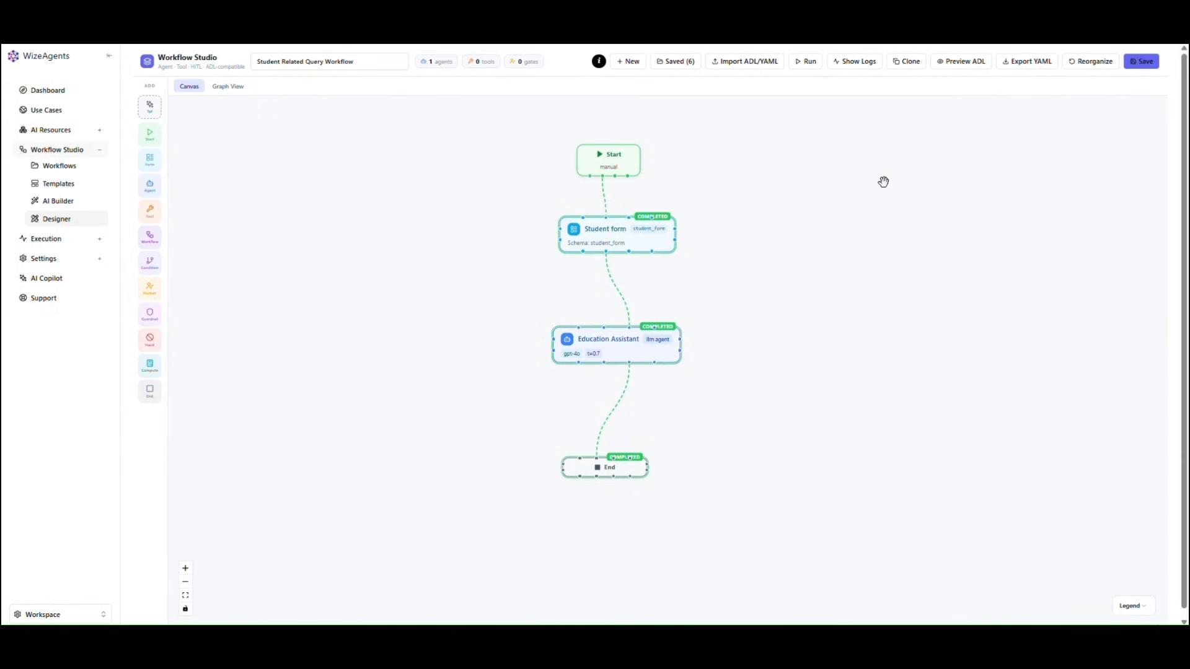
{"action": "left_click", "coordinate": [231, 87]}
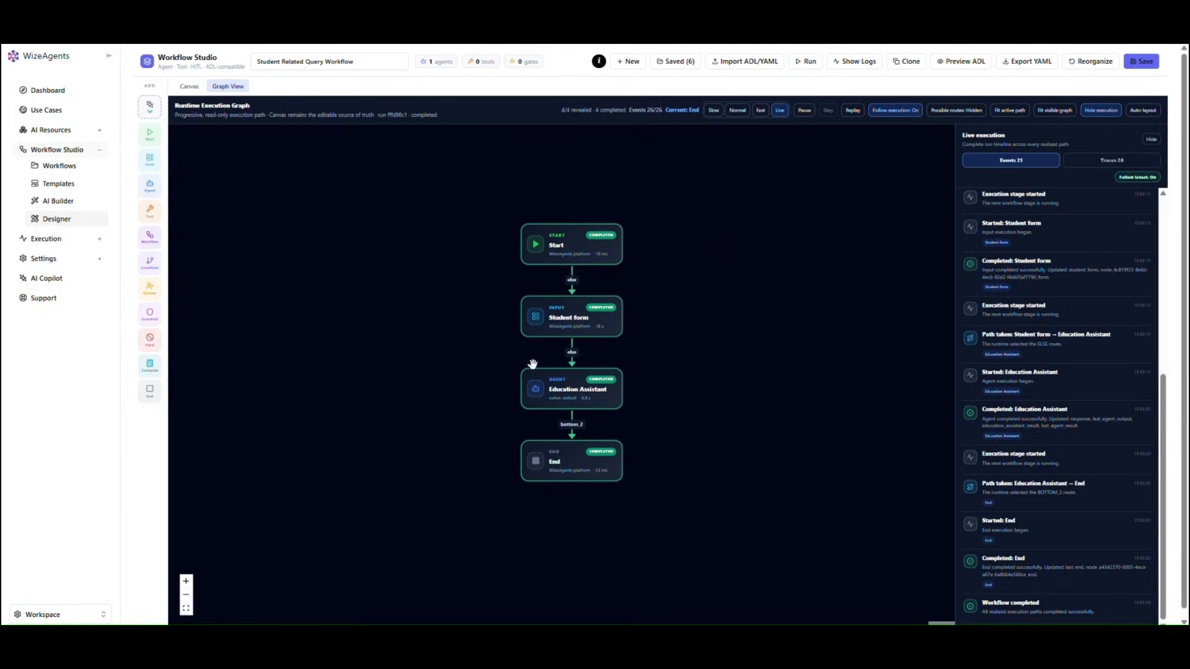
Step: Go from the workflow canvas to the Workflow Studio overview, now showing 6 workflows and 3 templates
{"action": "left_click", "coordinate": [188, 87]}
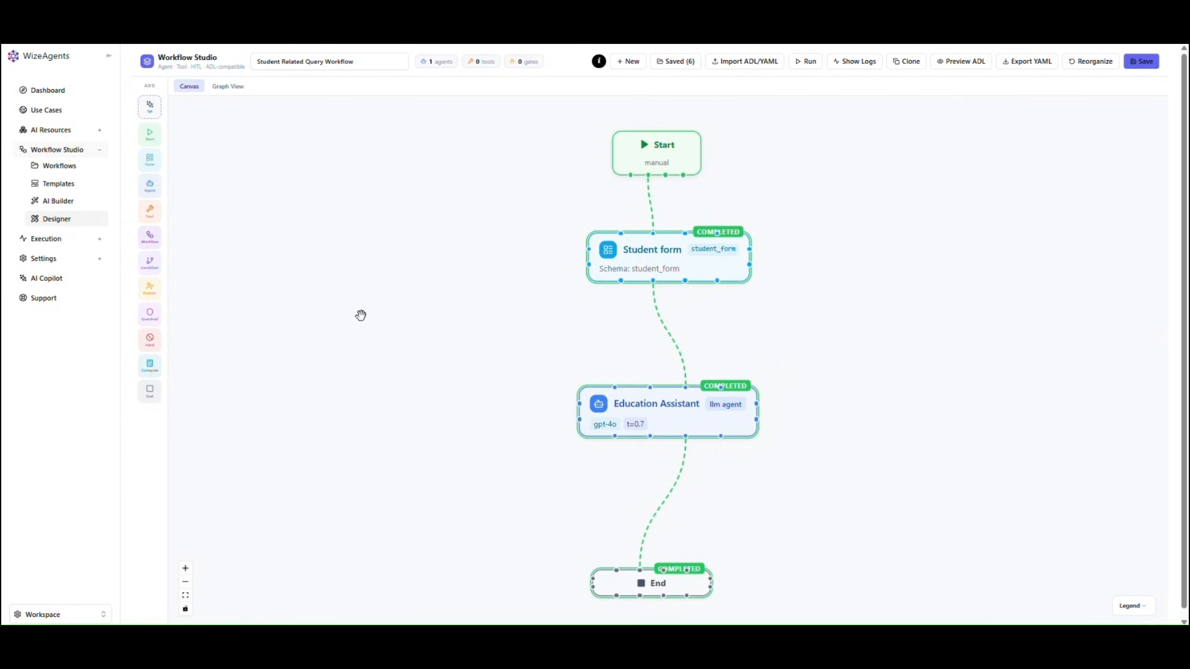
{"action": "left_click", "coordinate": [72, 152]}
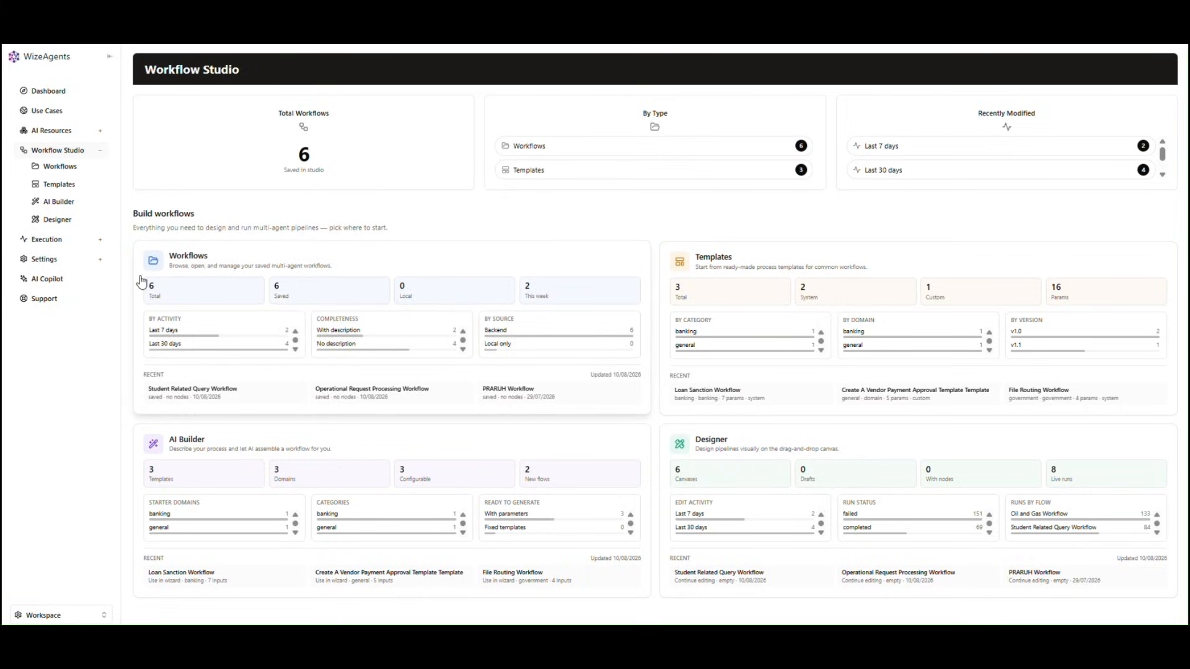
Step: Check the Workflows and Templates lists for the new entries, then reopen the AI Builder
{"action": "left_click", "coordinate": [72, 174]}
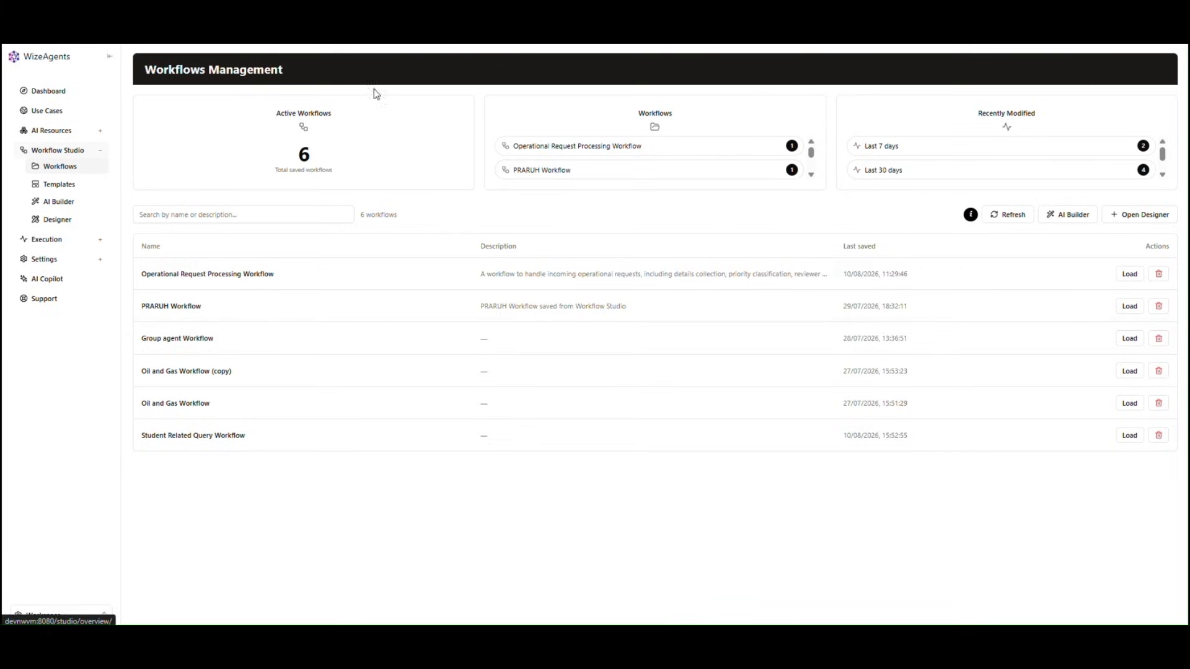
{"action": "left_click", "coordinate": [58, 186]}
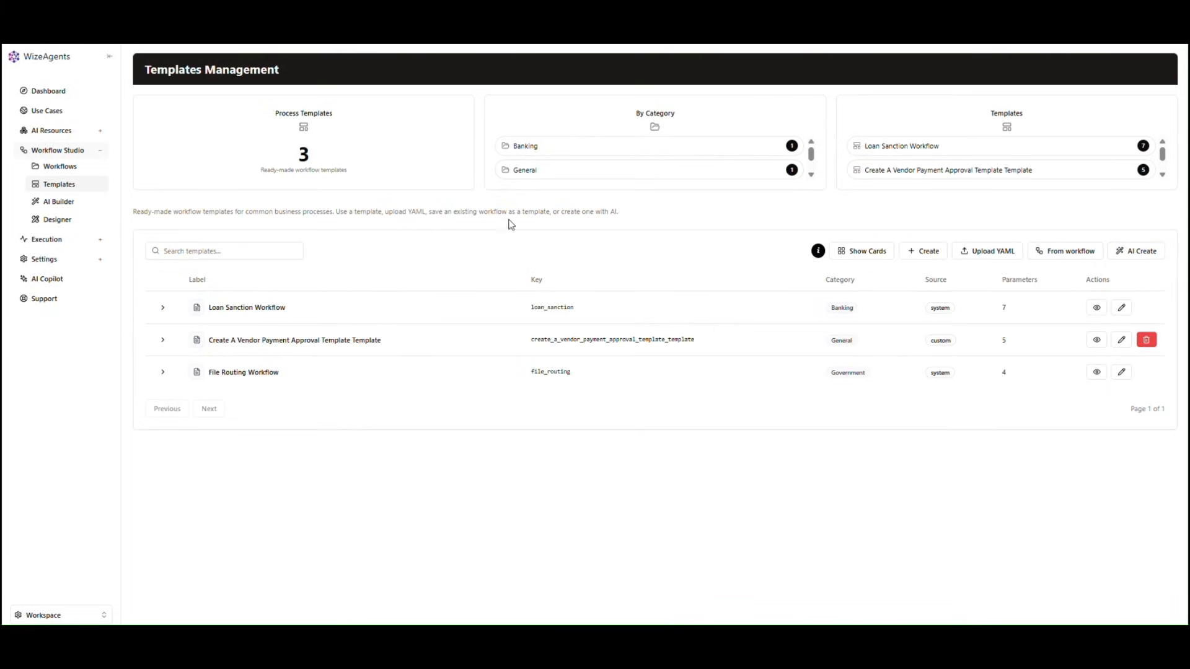
{"action": "left_click", "coordinate": [75, 203]}
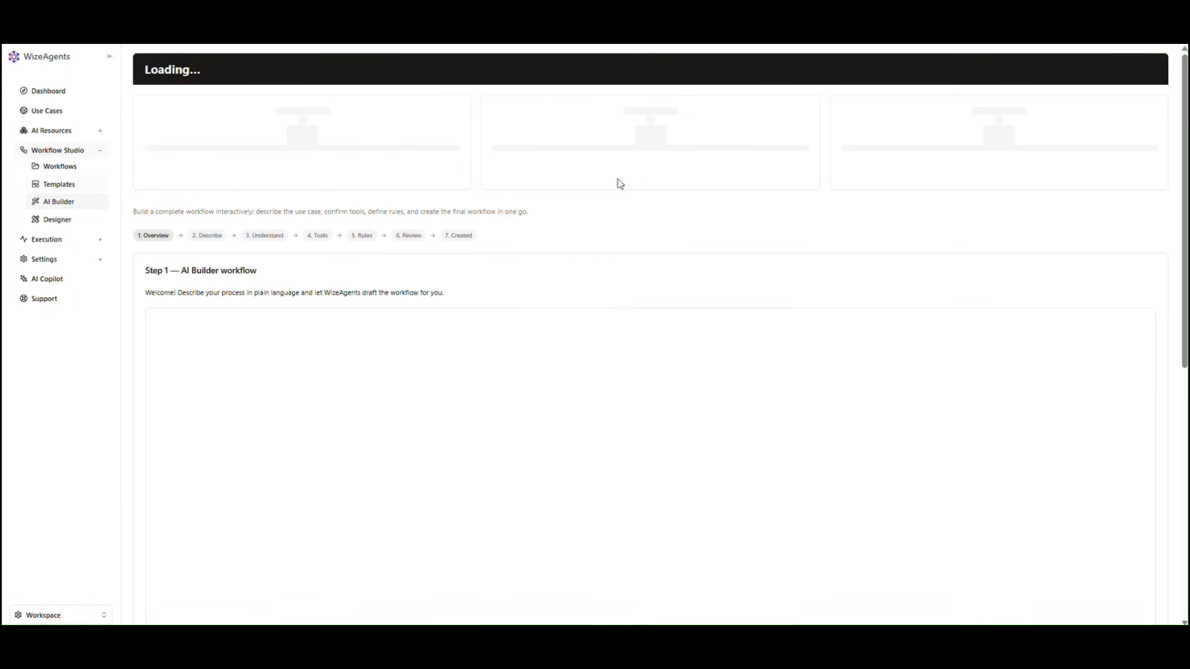